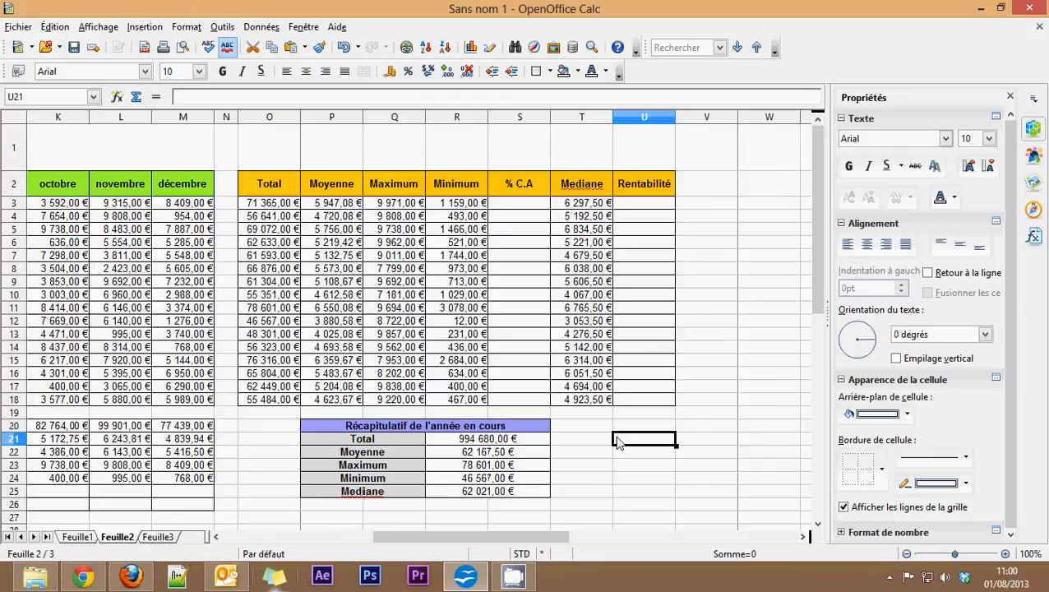
Examine the empty % C.A cell S3, the row total in O3 and the annual total in R21
{"action": "left_click", "coordinate": [520, 211]}
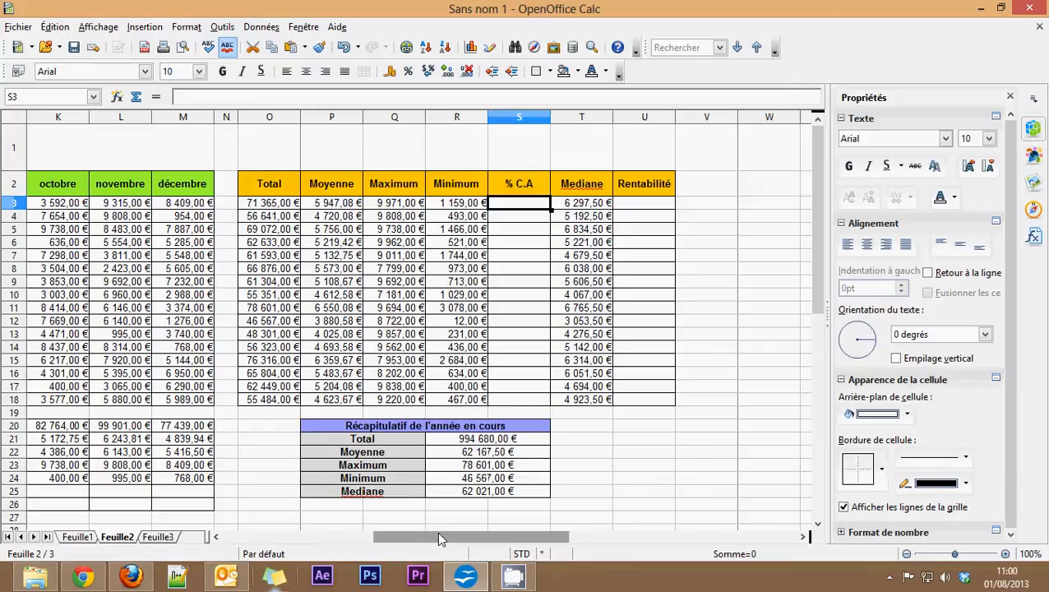
{"action": "mouse_move", "coordinate": [439, 539]}
{"action": "left_mouse_down"}
{"action": "mouse_move", "coordinate": [260, 539]}
{"action": "mouse_move", "coordinate": [426, 539]}
{"action": "left_mouse_up"}
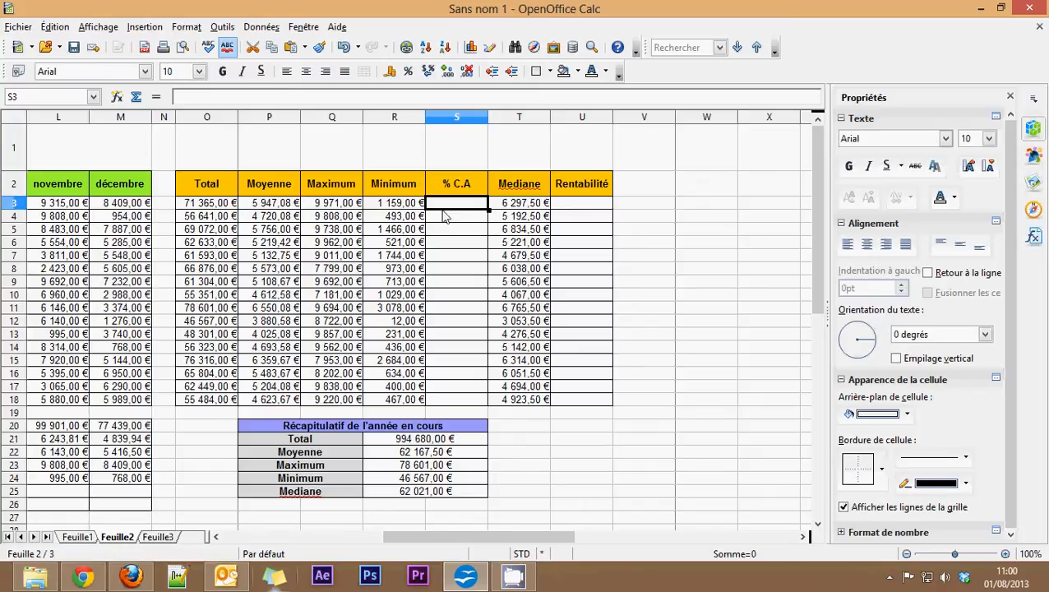
{"action": "left_click", "coordinate": [403, 447]}
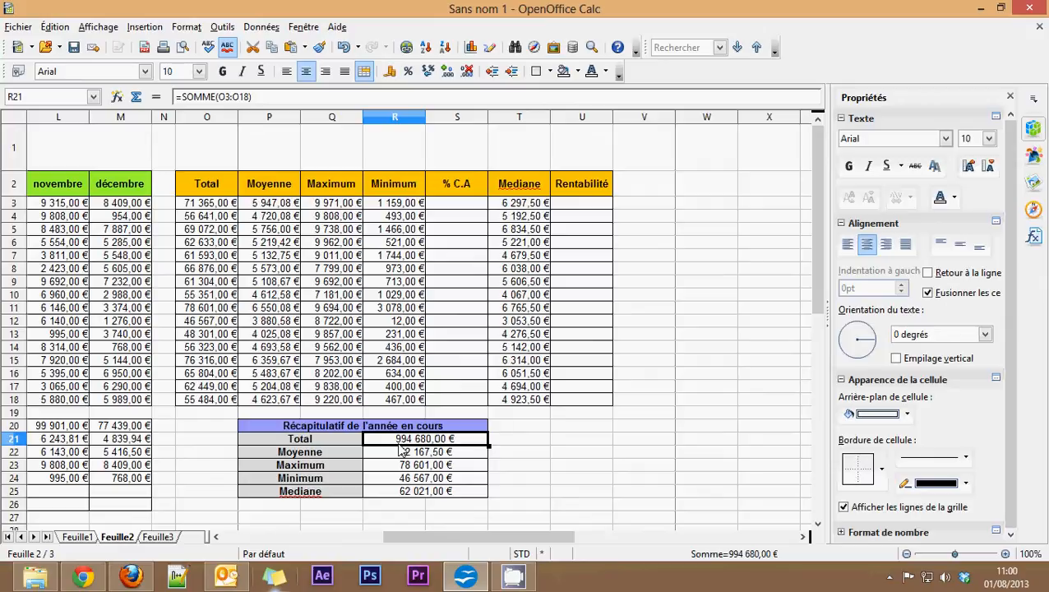
{"action": "left_click", "coordinate": [464, 211]}
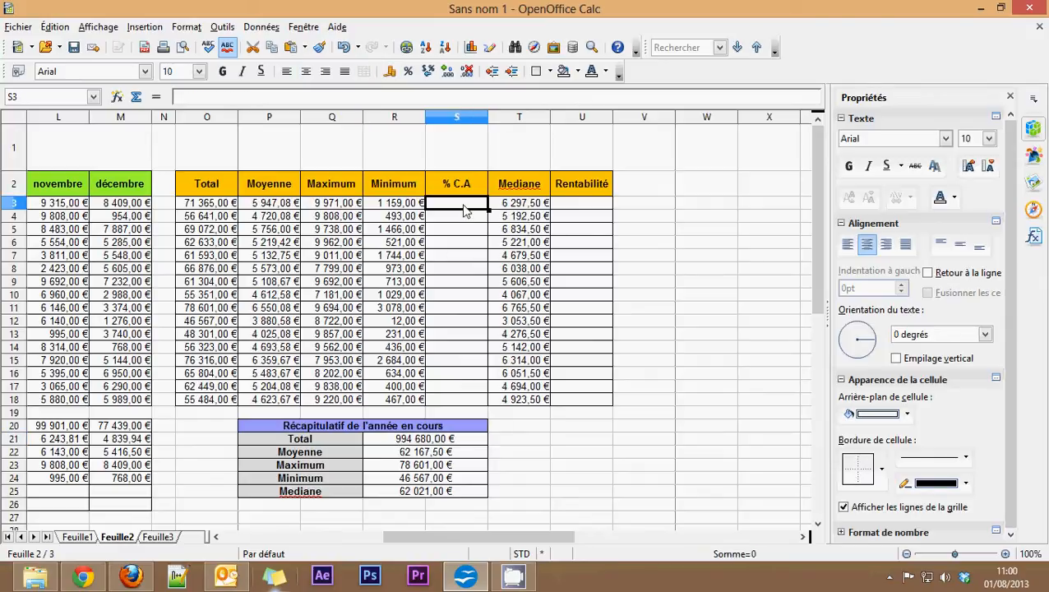
{"action": "left_click", "coordinate": [192, 202]}
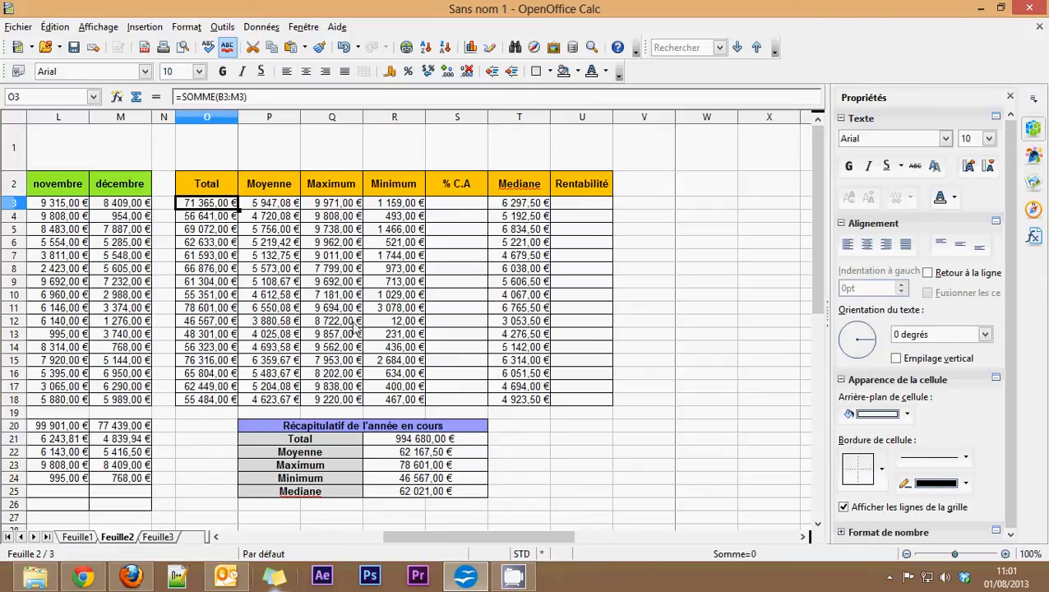
{"action": "left_click", "coordinate": [407, 439]}
{"action": "left_click", "coordinate": [195, 207]}
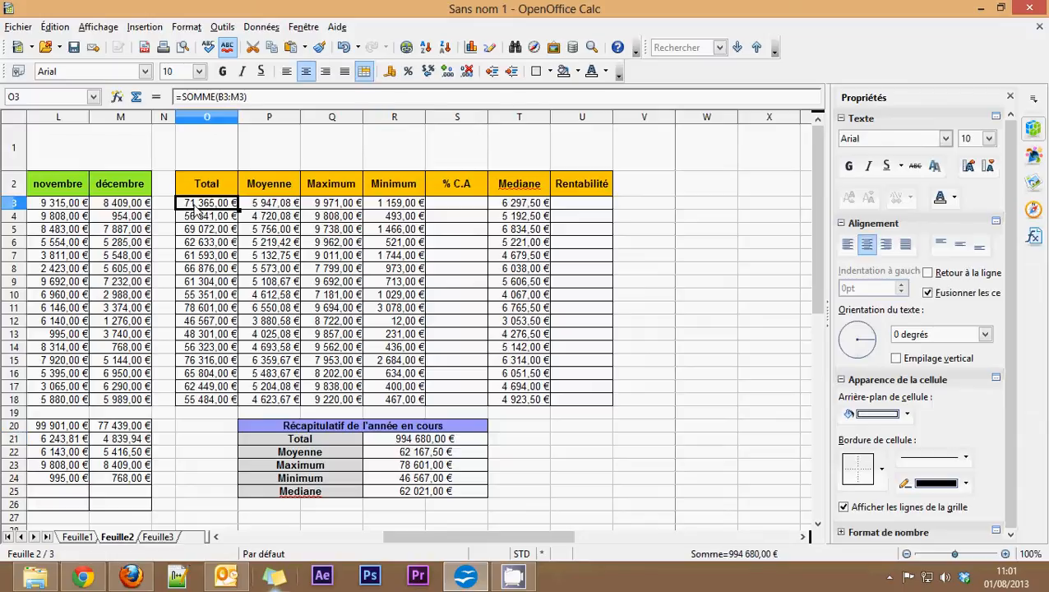
{"action": "left_click", "coordinate": [407, 440]}
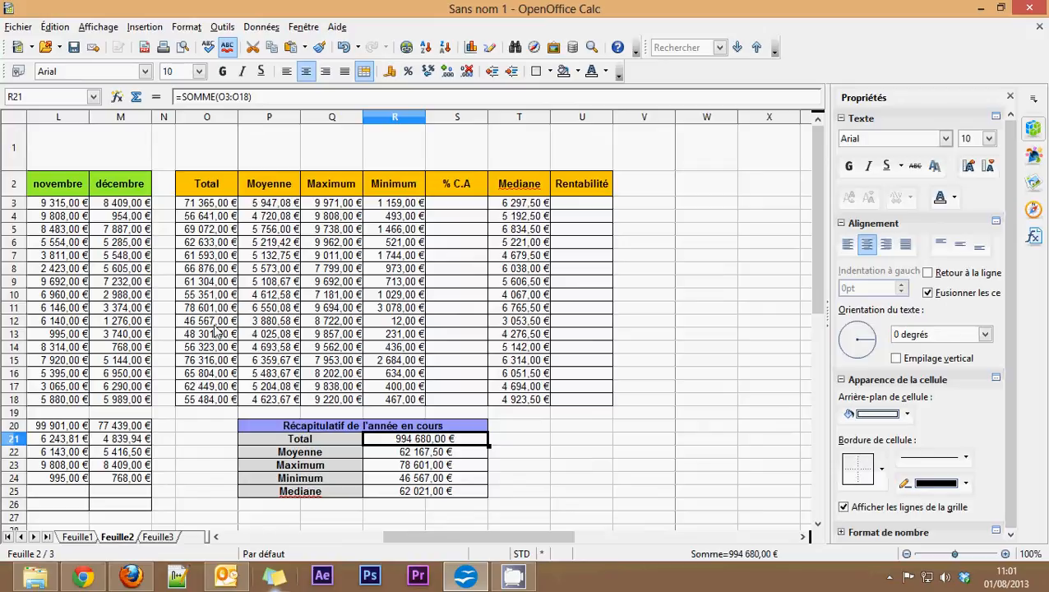
{"action": "left_click", "coordinate": [206, 206]}
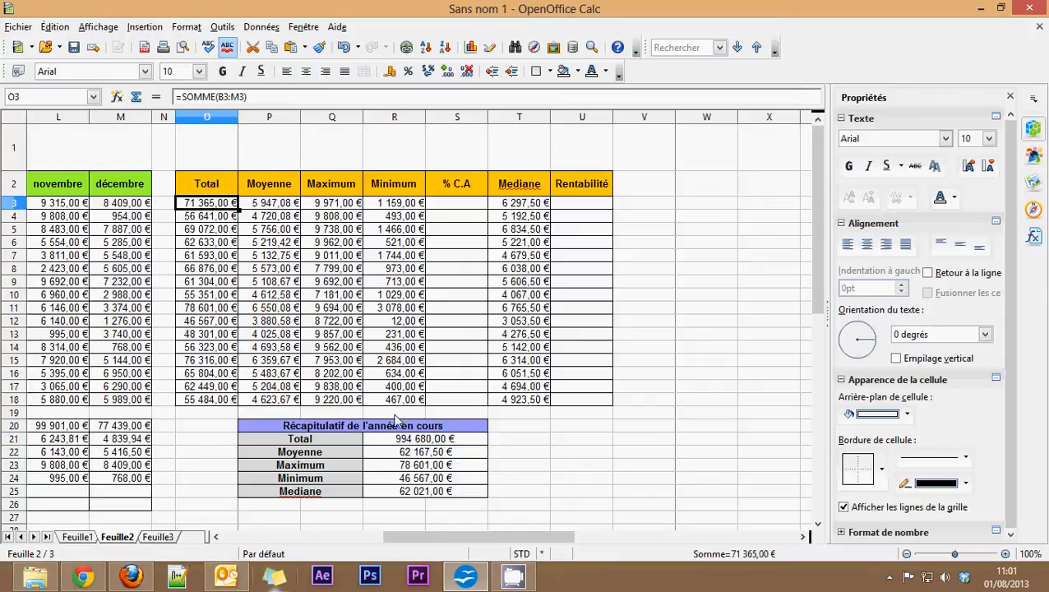
{"action": "left_click", "coordinate": [394, 443]}
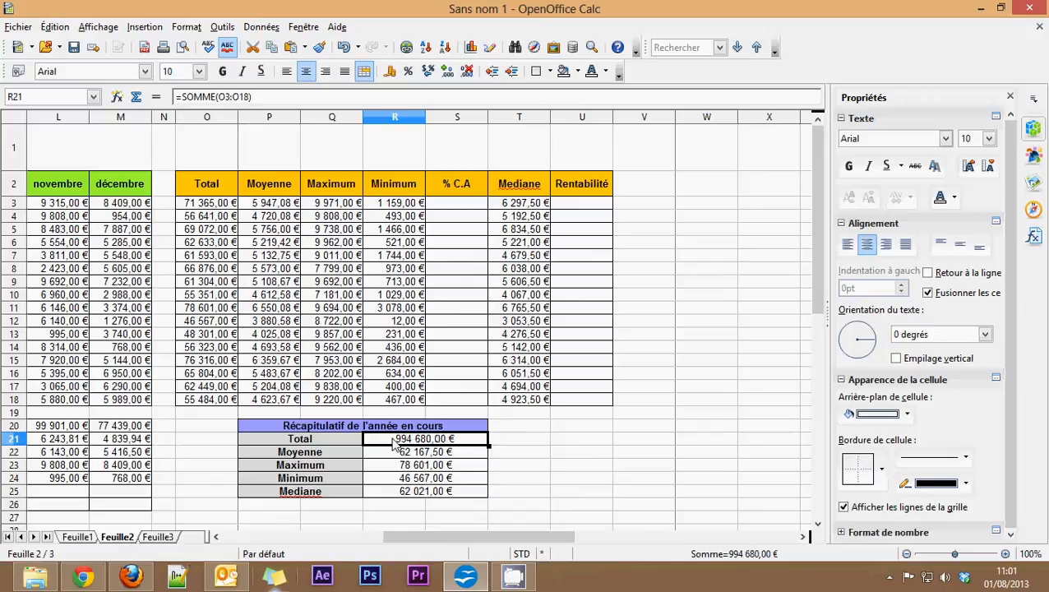
Enter 12% as a sample value in cell S3 of the % C.A column
{"action": "left_click", "coordinate": [448, 208]}
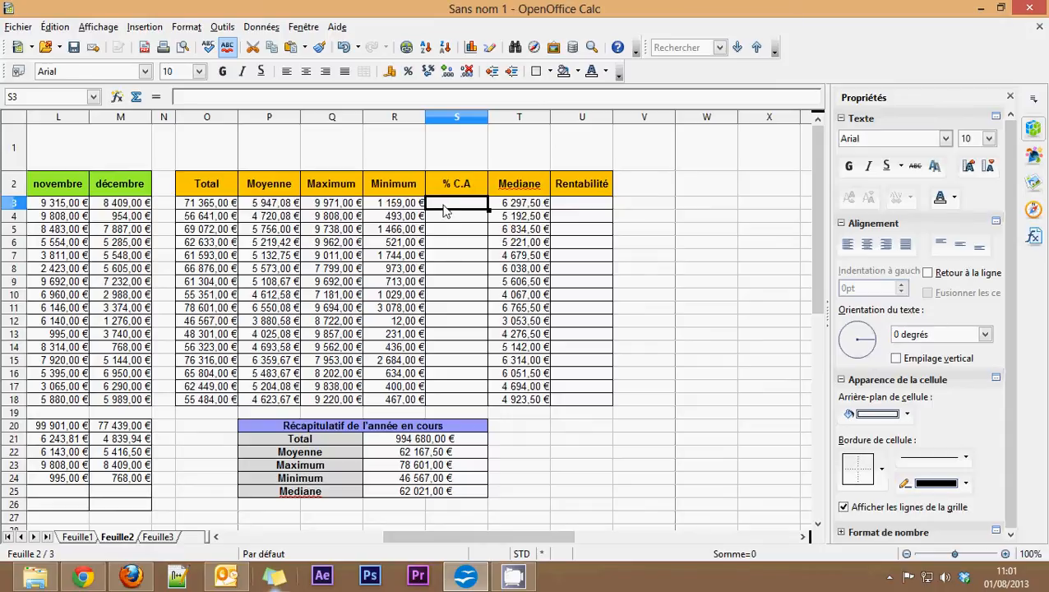
{"action": "type", "text": "12%"}
{"action": "key", "text": "Return"}
{"action": "left_click", "coordinate": [450, 204]}
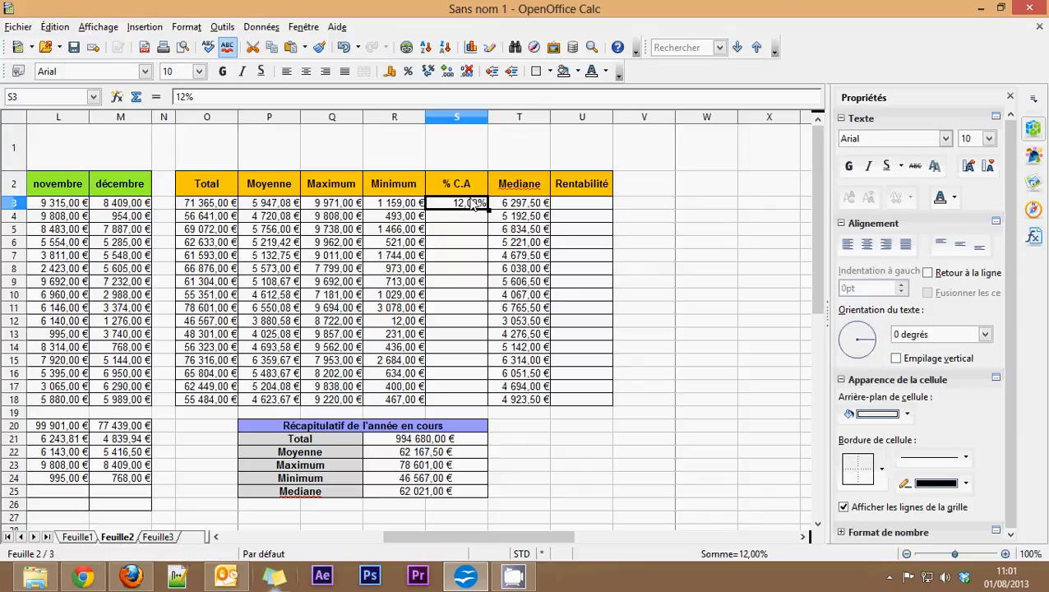
Switch the number format of S3 to standard, to percent and back to standard
{"action": "left_click", "coordinate": [429, 72]}
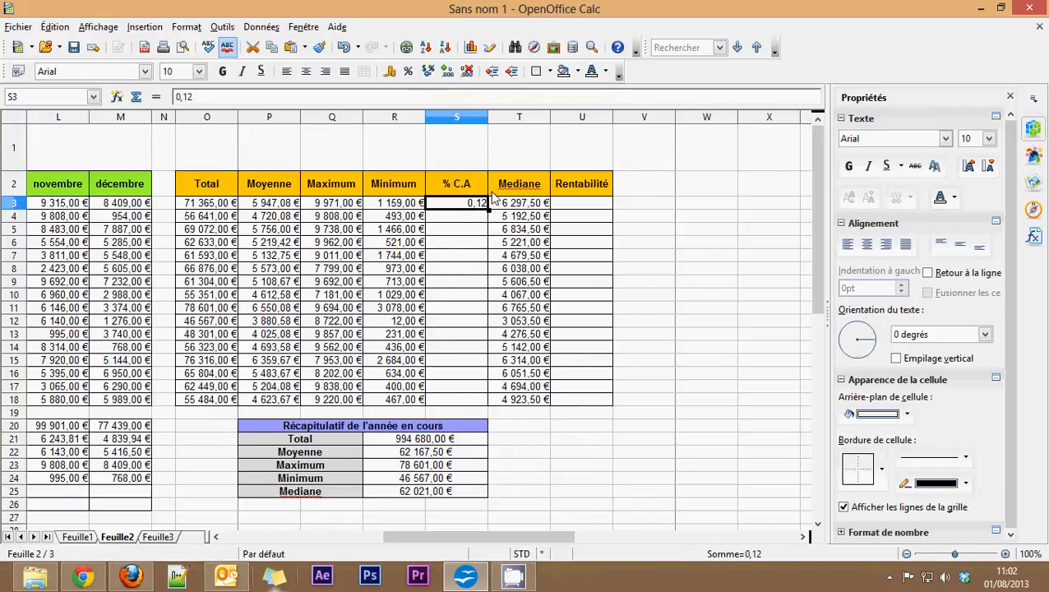
{"action": "left_click", "coordinate": [408, 72]}
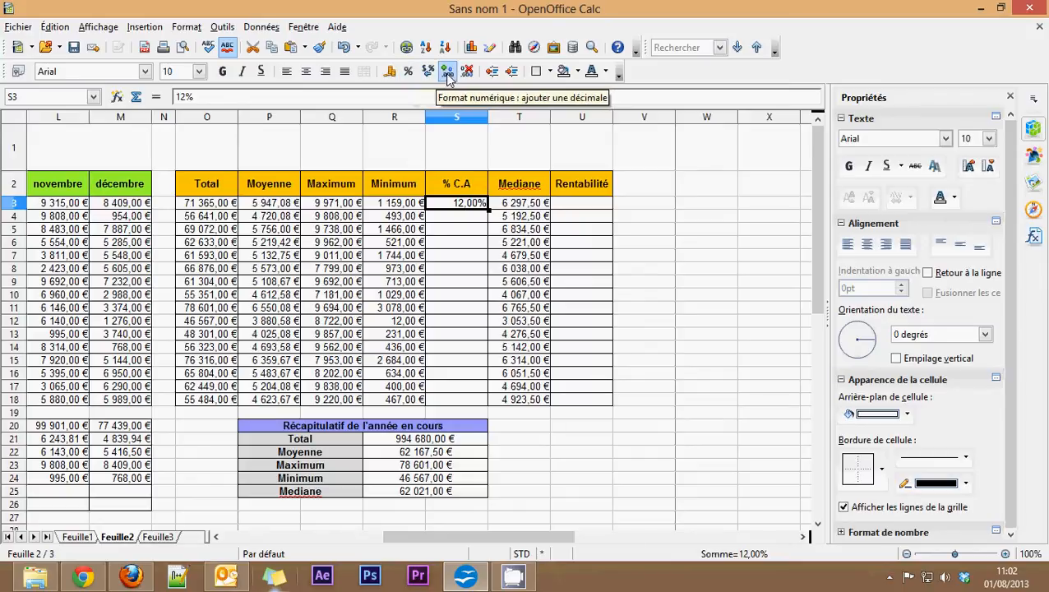
{"action": "left_click", "coordinate": [428, 72]}
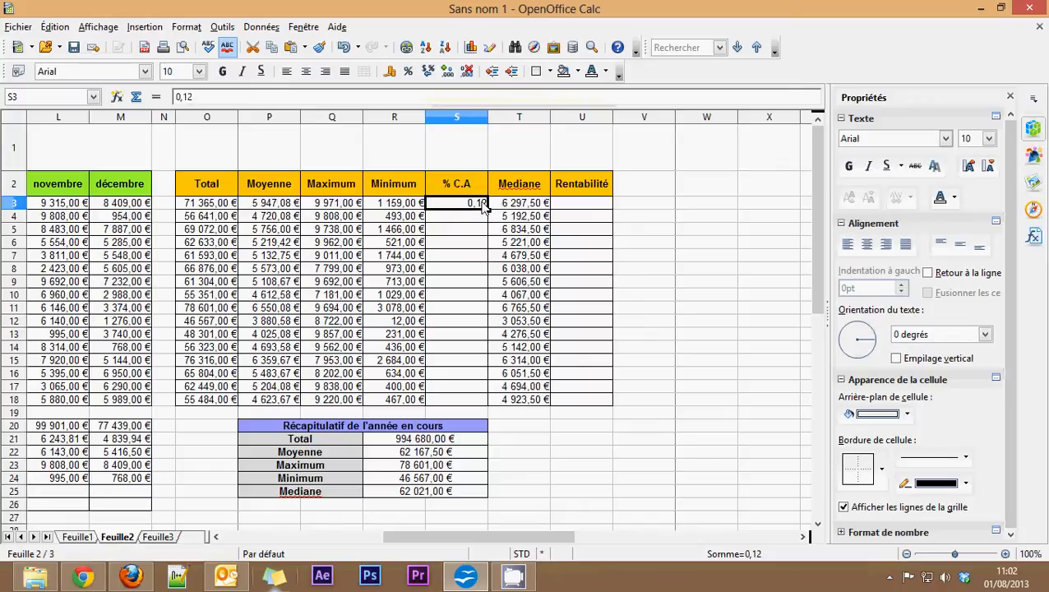
Apply the percent number format to cell S3
{"action": "left_click", "coordinate": [219, 208]}
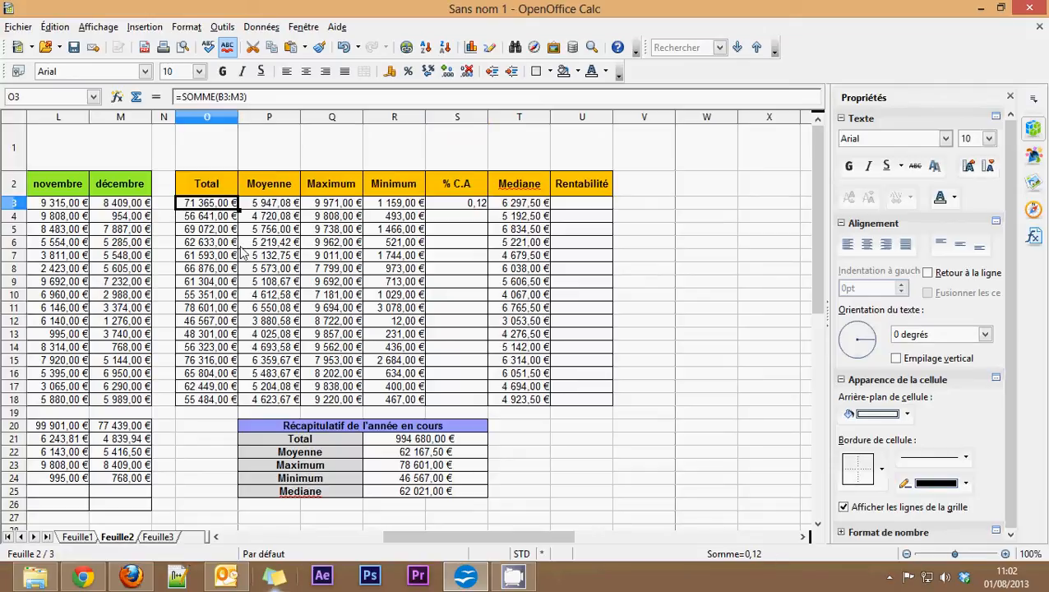
{"action": "left_click", "coordinate": [396, 441]}
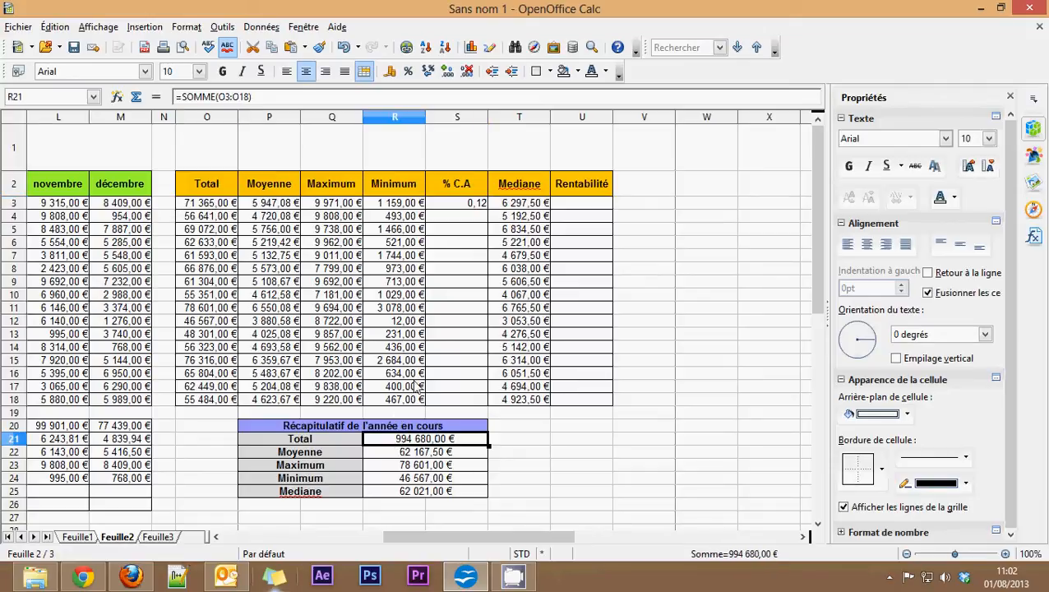
{"action": "left_click", "coordinate": [463, 205]}
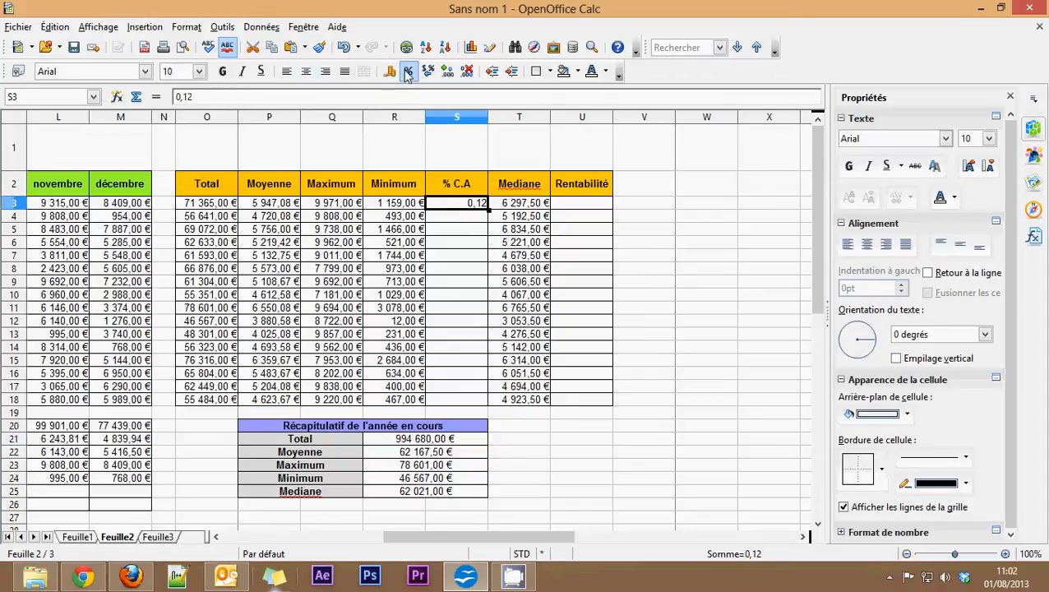
{"action": "left_click", "coordinate": [407, 71]}
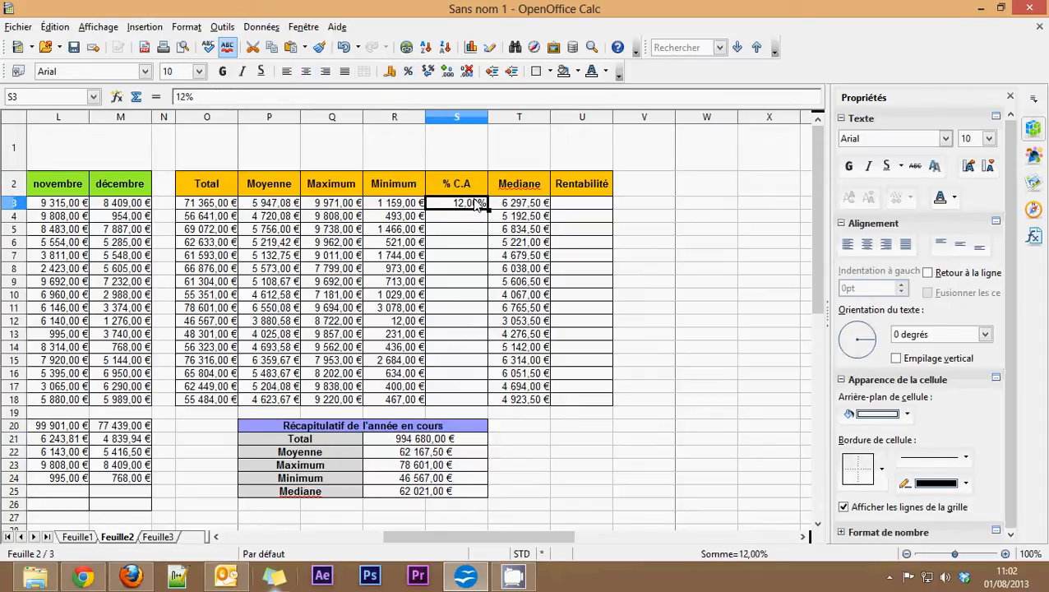
Clear the sample value from S3, keeping its format, and enter the formula =O3/R21 there
{"action": "key", "text": "Delete"}
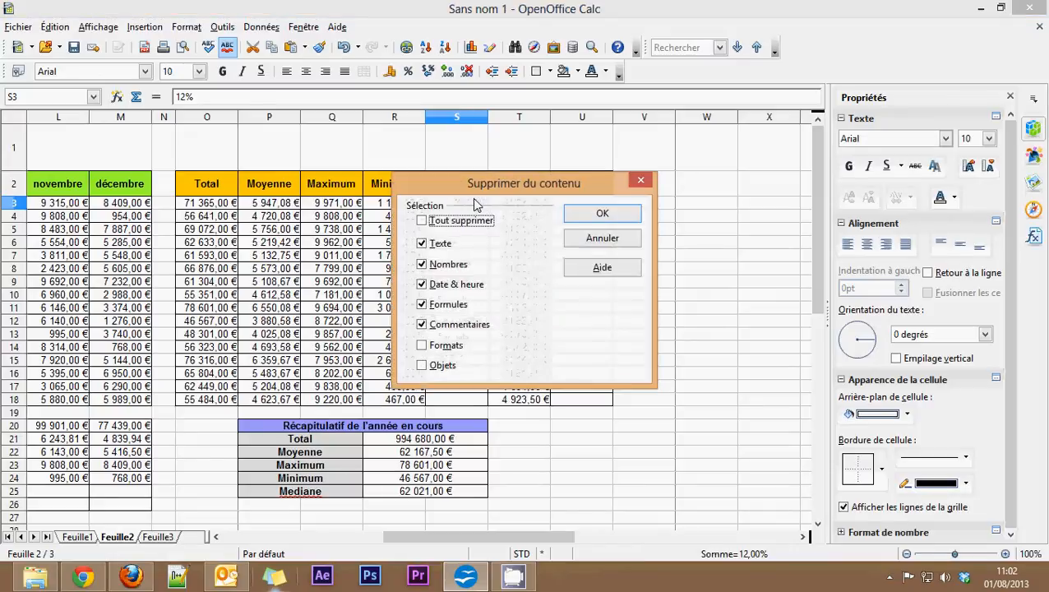
{"action": "left_click", "coordinate": [575, 214]}
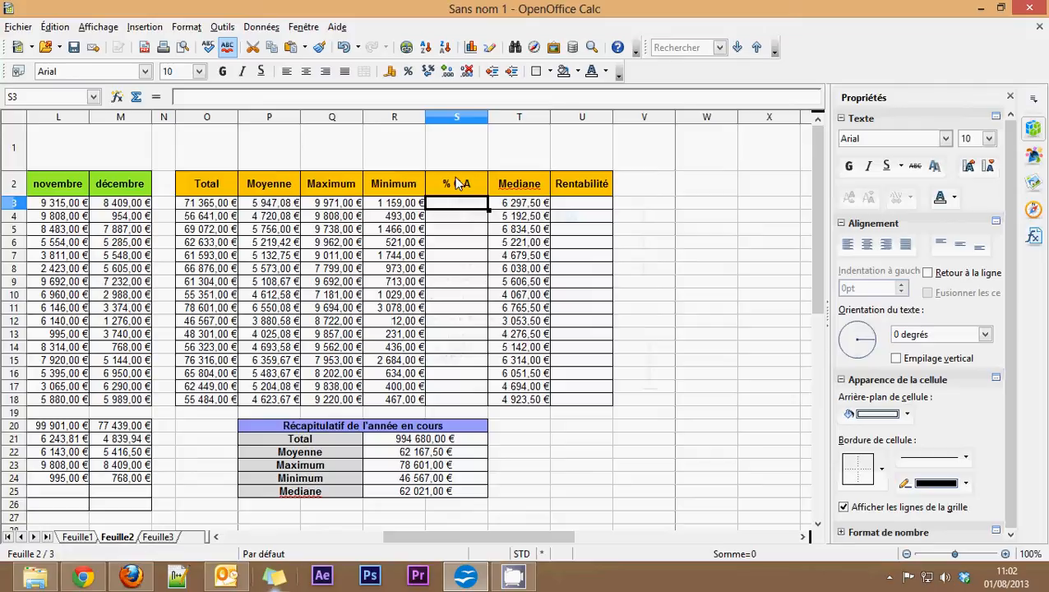
{"action": "type", "text": "="}
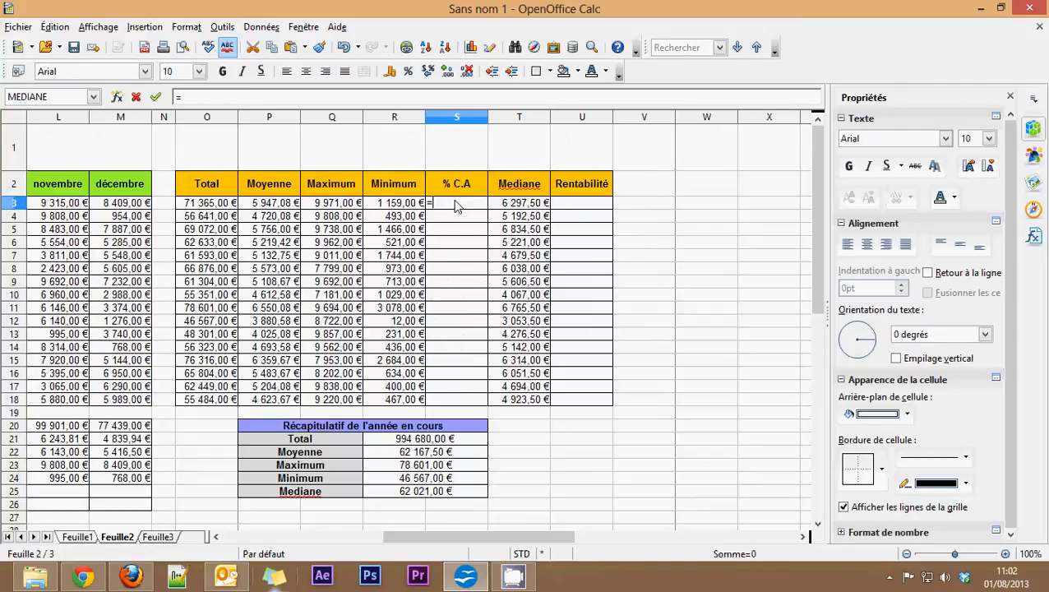
{"action": "left_click", "coordinate": [210, 207]}
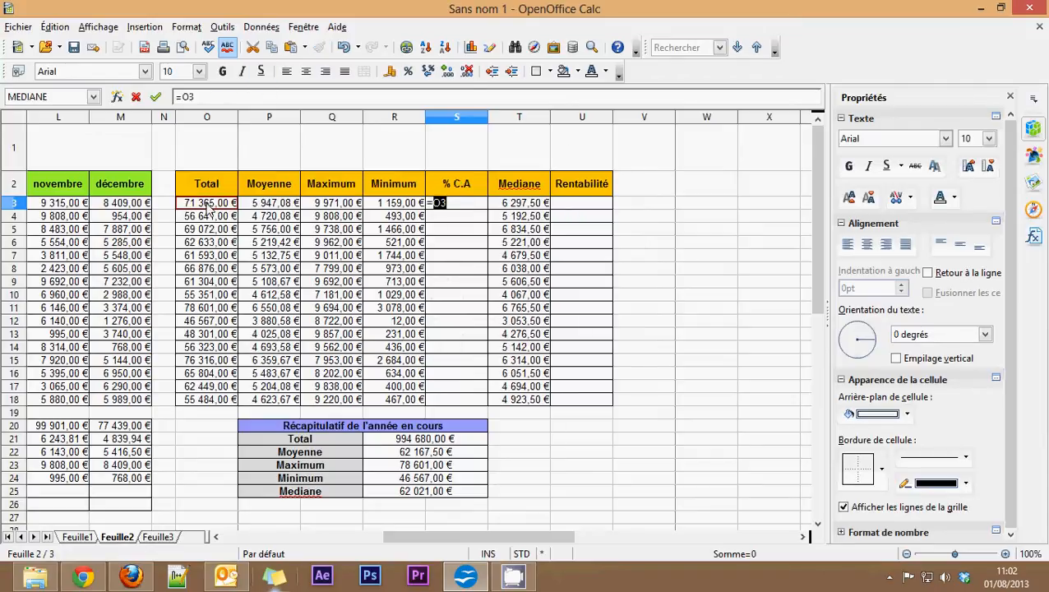
{"action": "type", "text": "/"}
{"action": "left_click", "coordinate": [406, 445]}
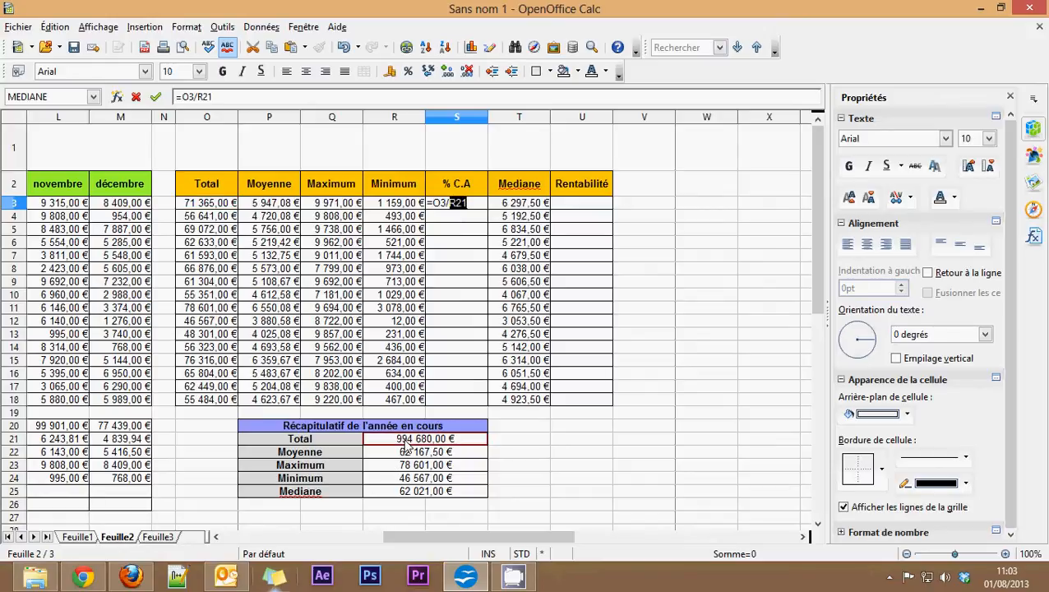
{"action": "key", "text": "Return"}
Fill the % C.A formula from S3 down to S18
{"action": "left_click", "coordinate": [461, 203]}
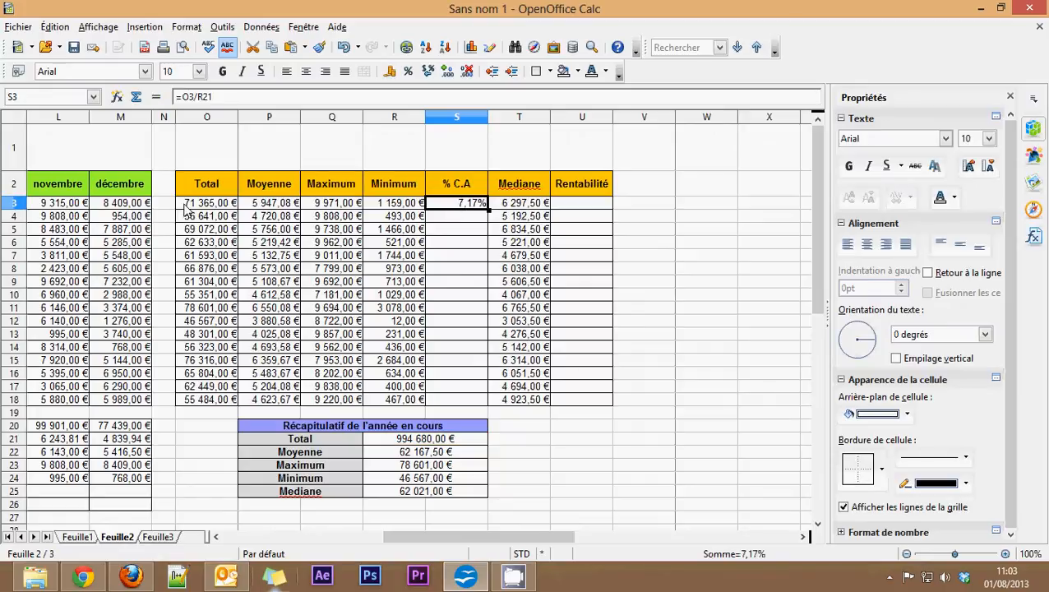
{"action": "left_click", "coordinate": [201, 207]}
{"action": "left_click", "coordinate": [464, 206]}
{"action": "left_click", "coordinate": [448, 441]}
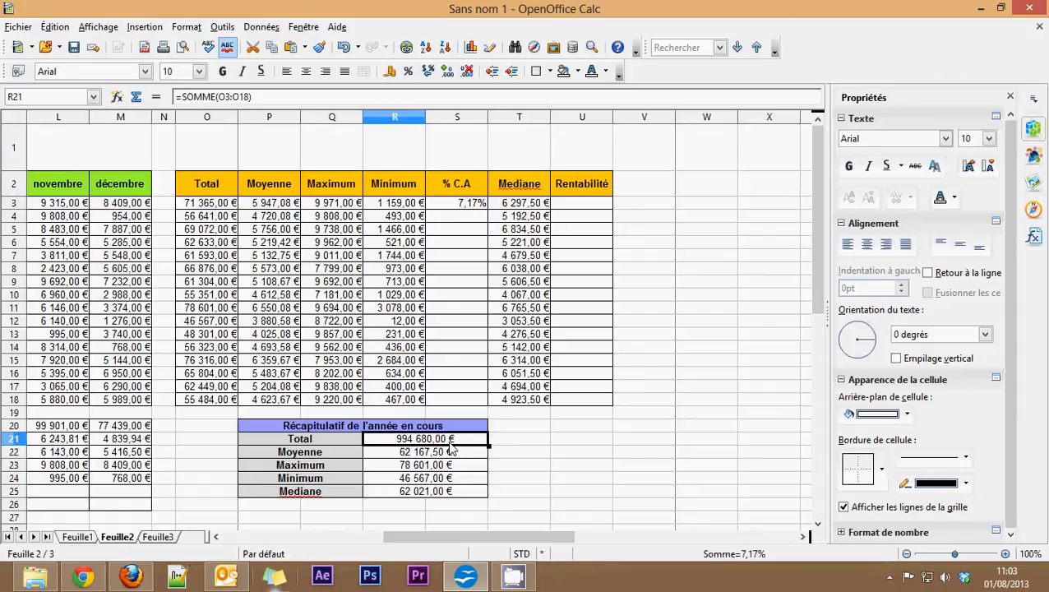
{"action": "left_click", "coordinate": [481, 206]}
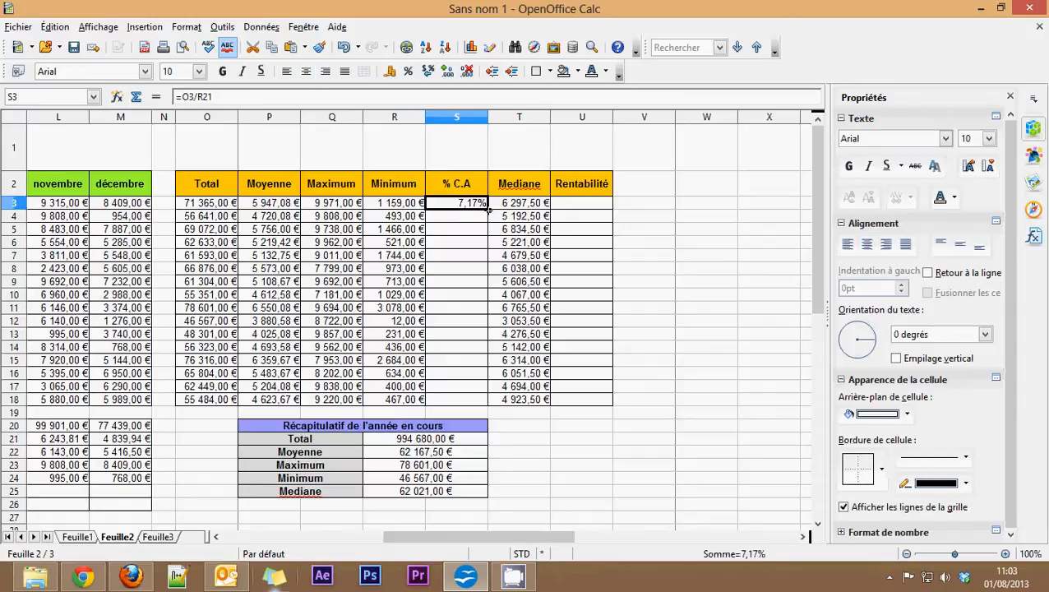
{"action": "left_click_drag", "start_coordinate": [487, 209], "coordinate": [480, 409]}
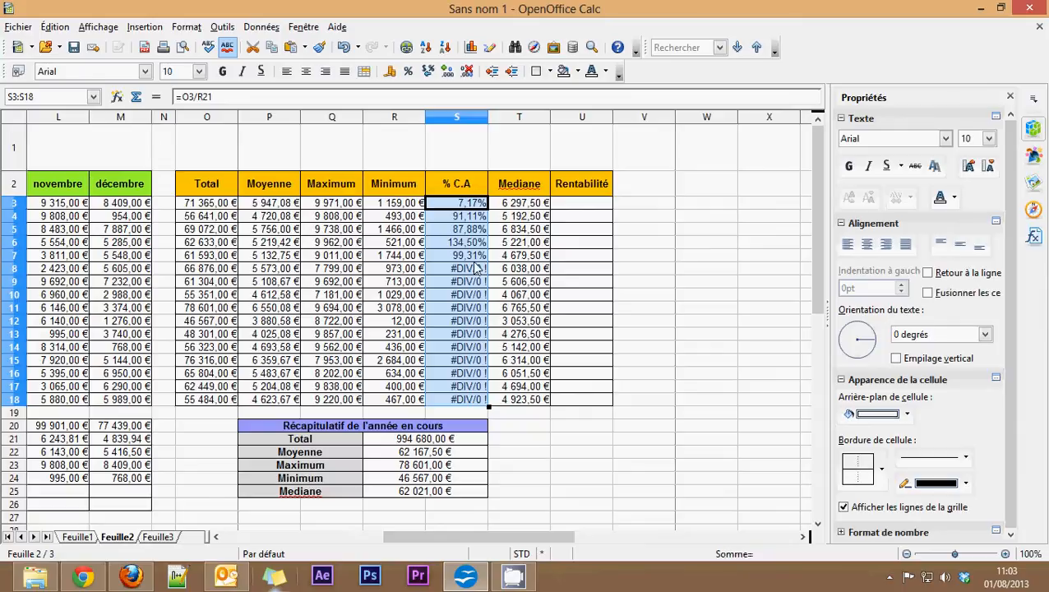
Inspect the filled formulas in the % C.A column, checking which cells S8, S4 and S5 reference
{"action": "left_click", "coordinate": [475, 268]}
{"action": "left_click", "coordinate": [471, 283]}
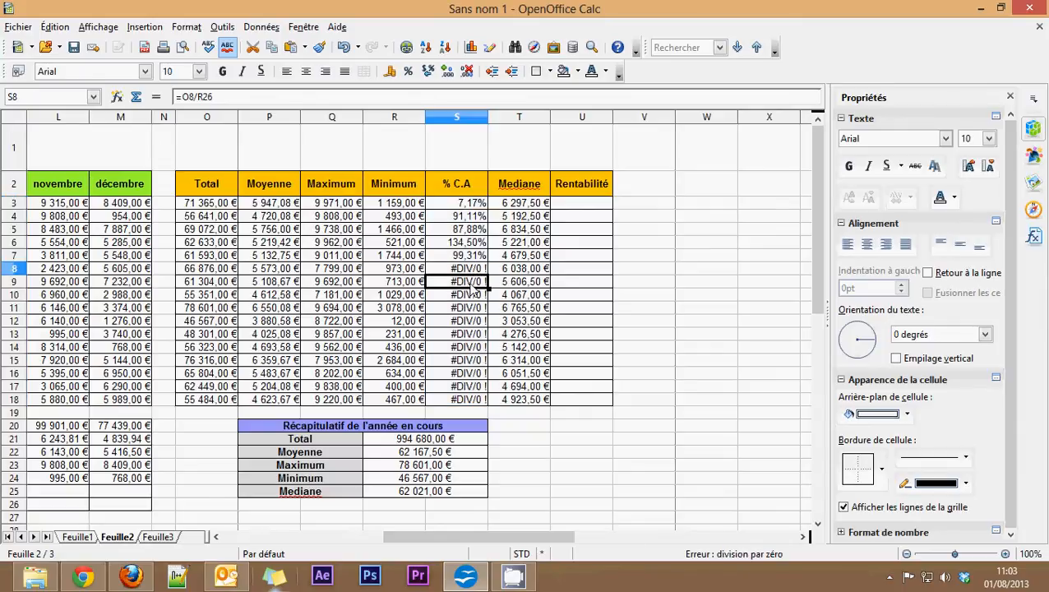
{"action": "left_click", "coordinate": [471, 296]}
{"action": "left_click", "coordinate": [460, 271]}
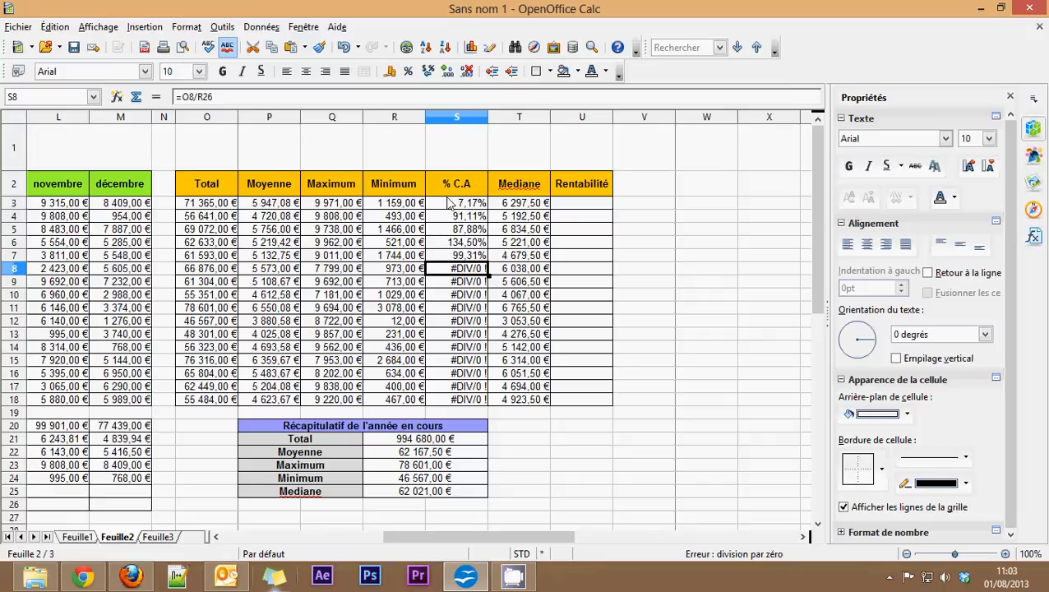
{"action": "left_click", "coordinate": [460, 218]}
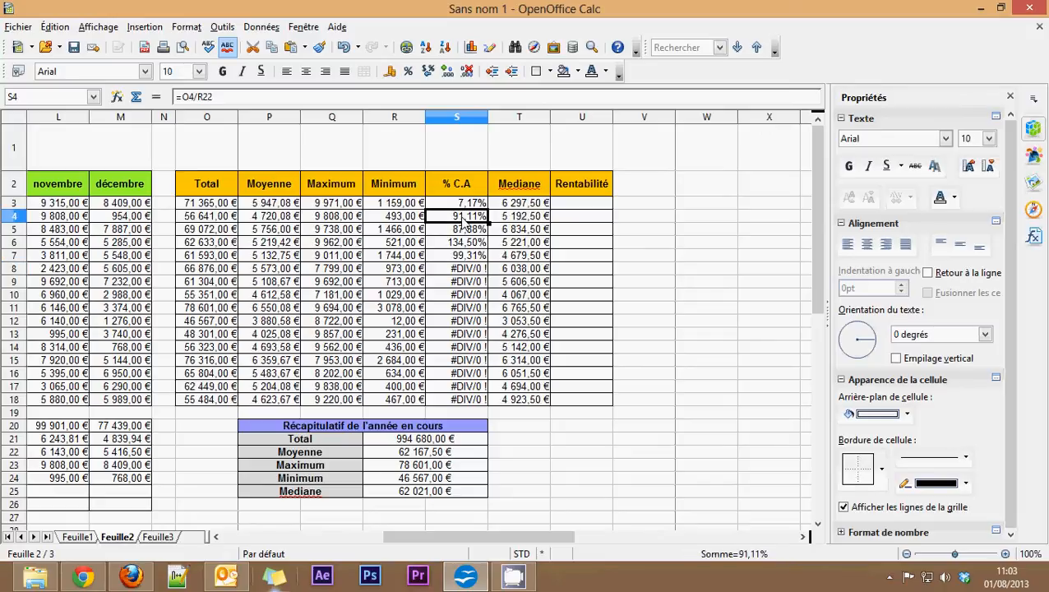
{"action": "double_click", "coordinate": [461, 219]}
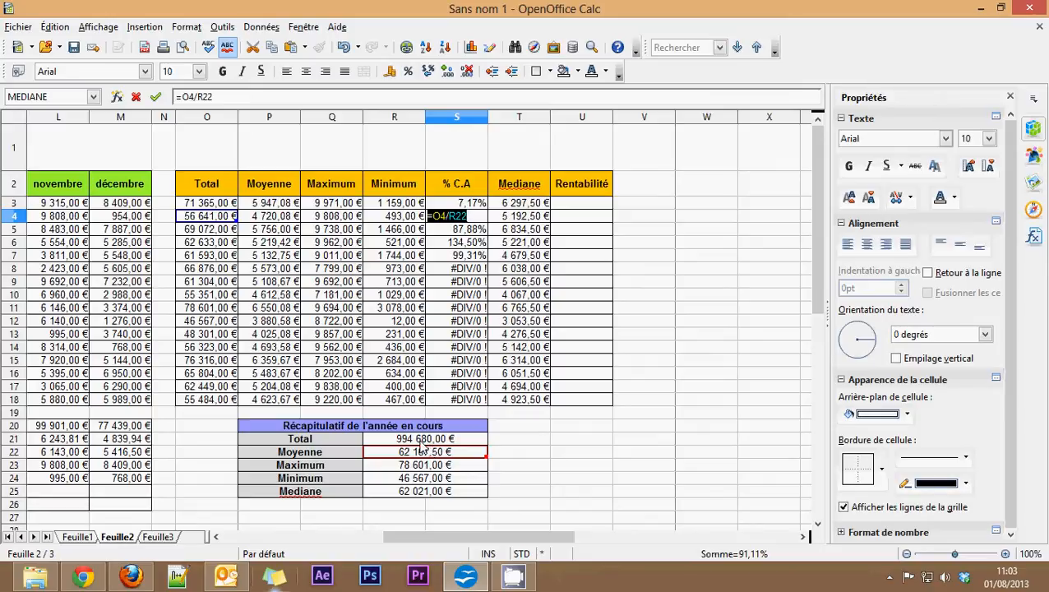
{"action": "key", "text": "Return"}
{"action": "double_click", "coordinate": [457, 233]}
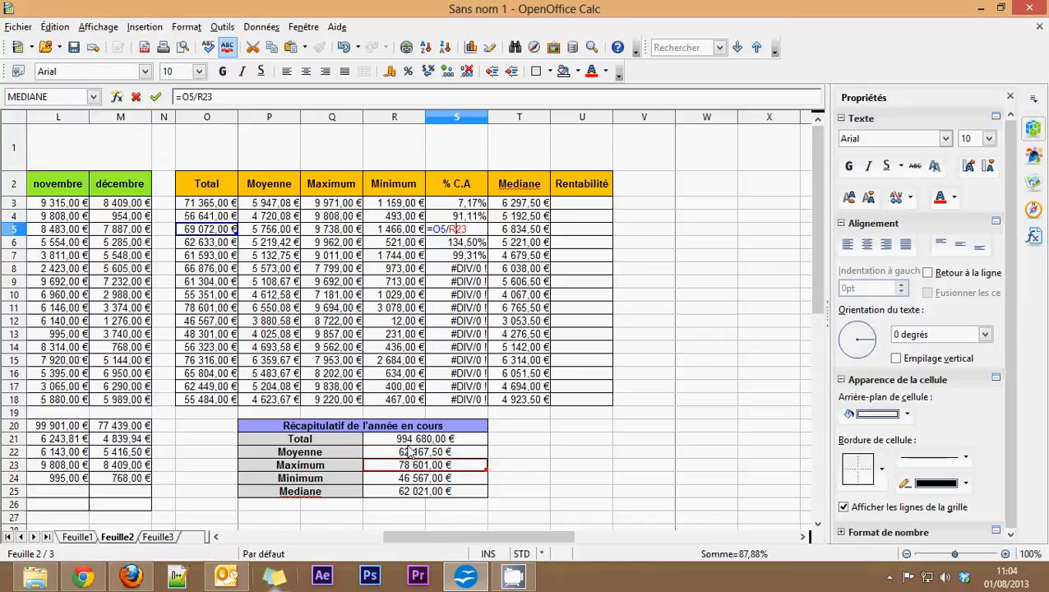
{"action": "key", "text": "Return"}
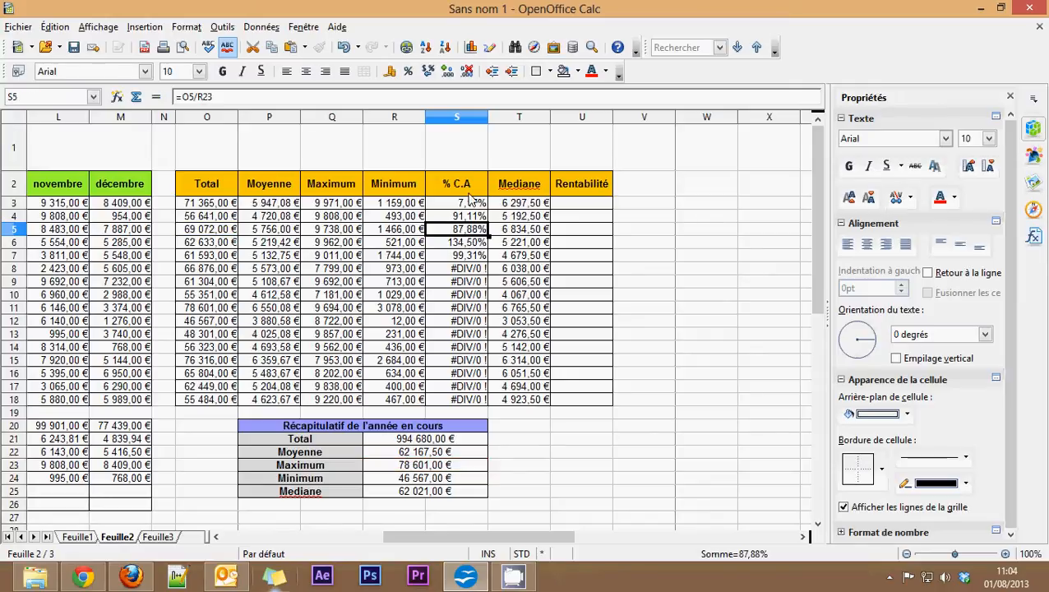
{"action": "left_click", "coordinate": [465, 204]}
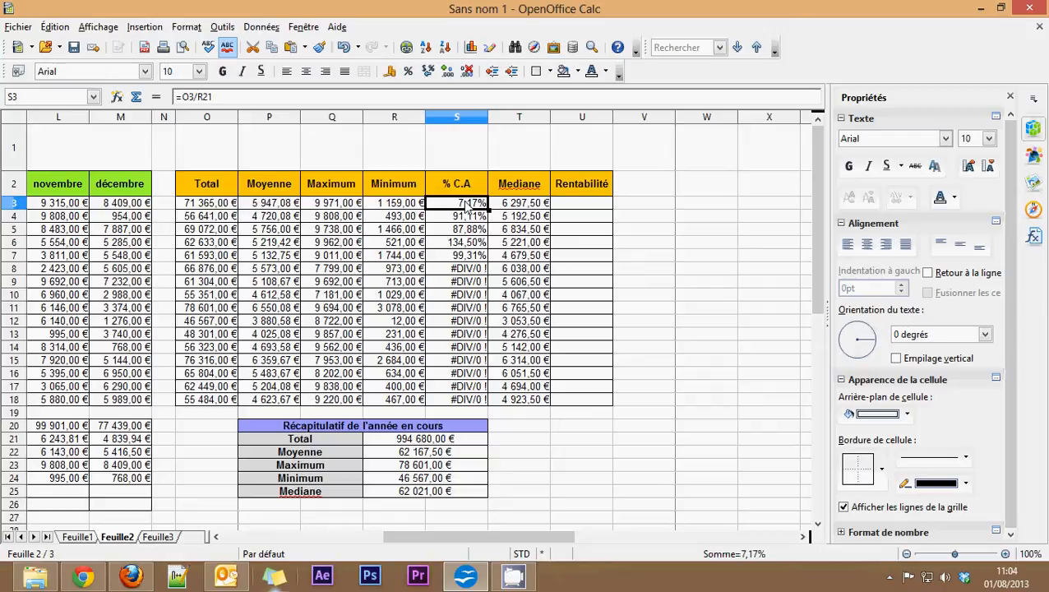
{"action": "double_click", "coordinate": [465, 204]}
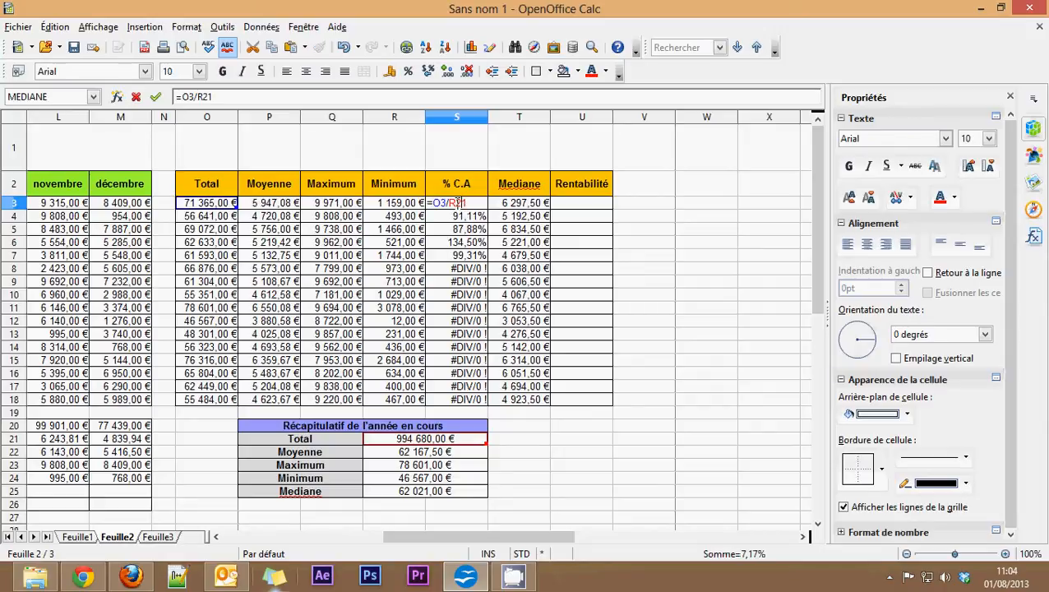
{"action": "key", "text": "F4"}
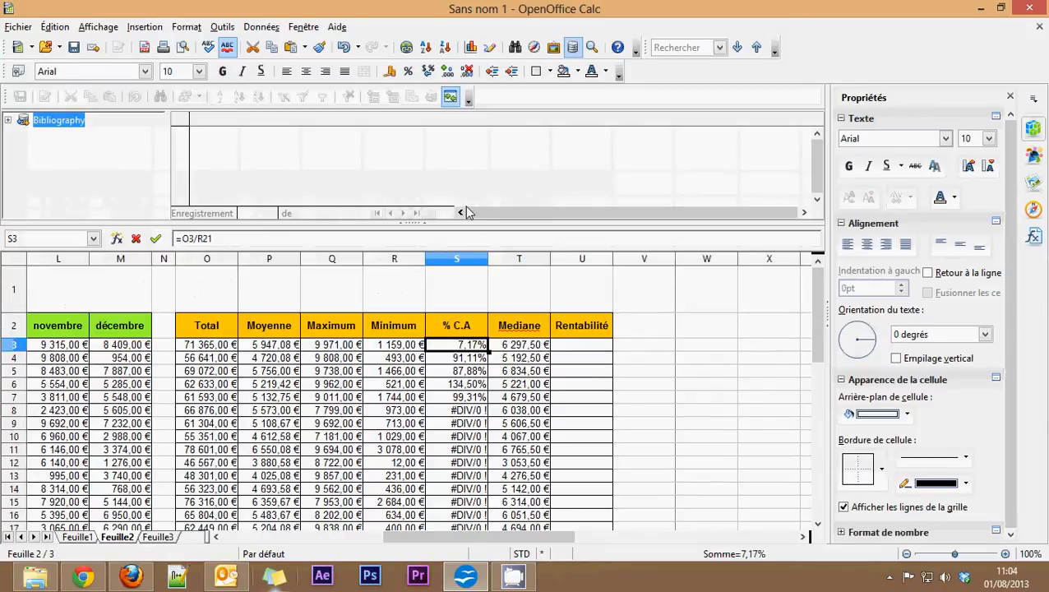
{"action": "key", "text": "F4"}
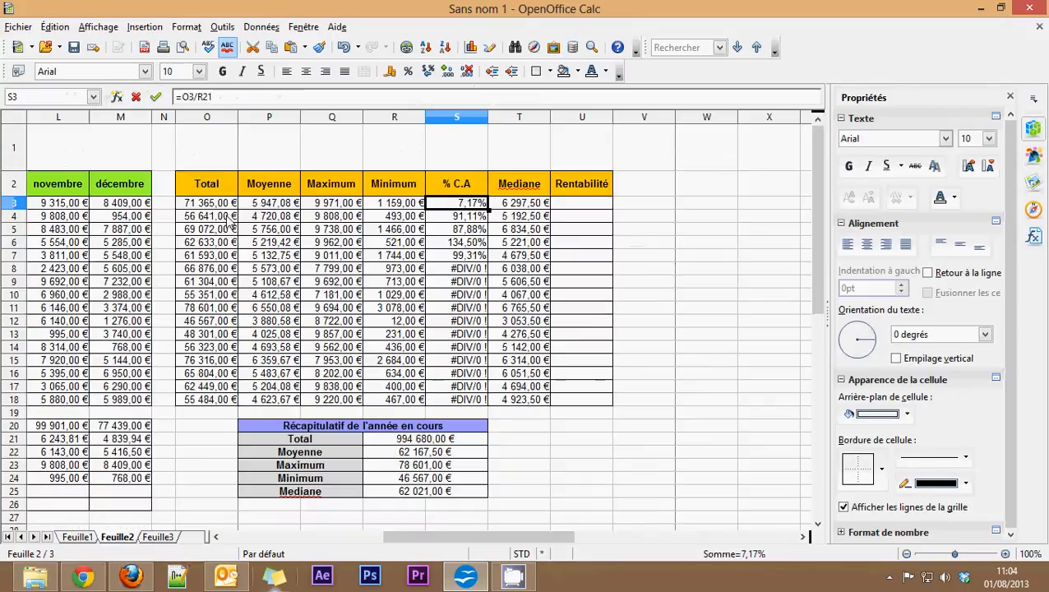
Make the annual total reference in S3's formula absolute, so the formula becomes =O3/$R$21
{"action": "double_click", "coordinate": [451, 203]}
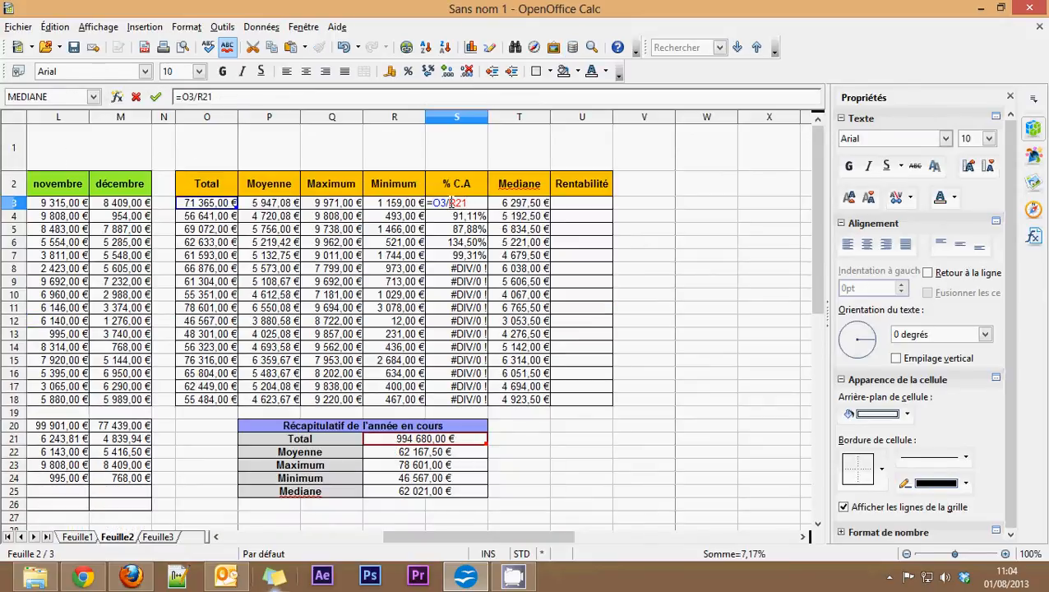
{"action": "type", "text": "$"}
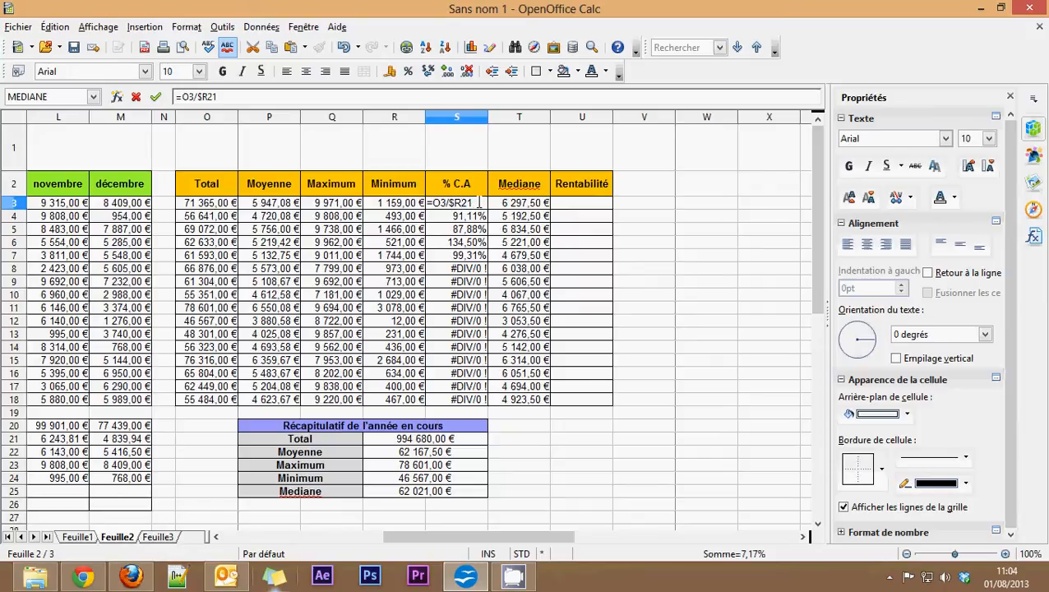
{"action": "left_click", "coordinate": [470, 202]}
{"action": "type", "text": "$"}
{"action": "left_click_drag", "start_coordinate": [478, 202], "coordinate": [451, 203]}
{"action": "left_click", "coordinate": [454, 203]}
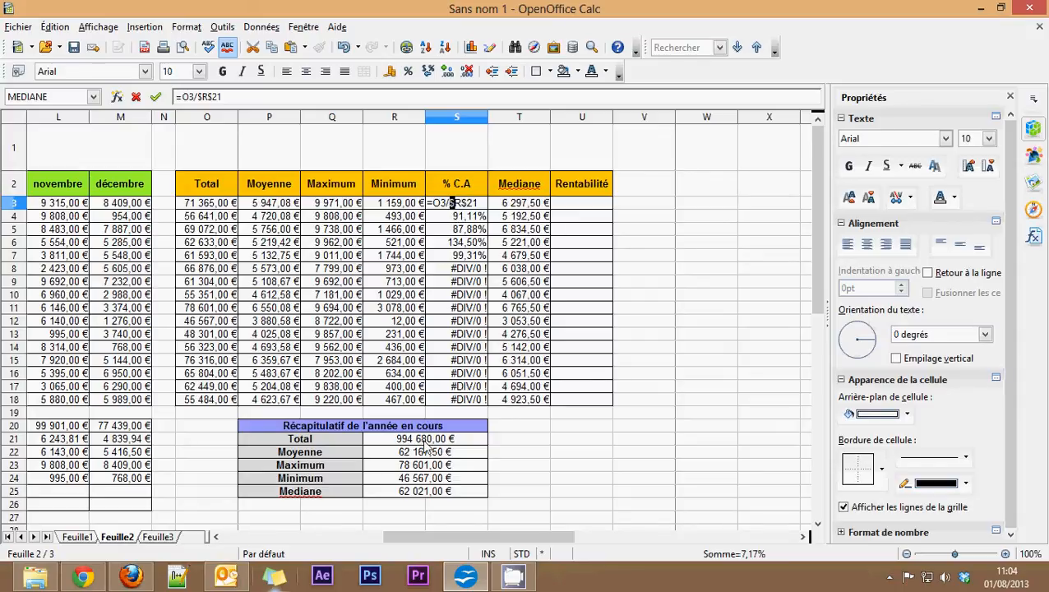
{"action": "left_click", "coordinate": [480, 202]}
{"action": "key", "text": "Return"}
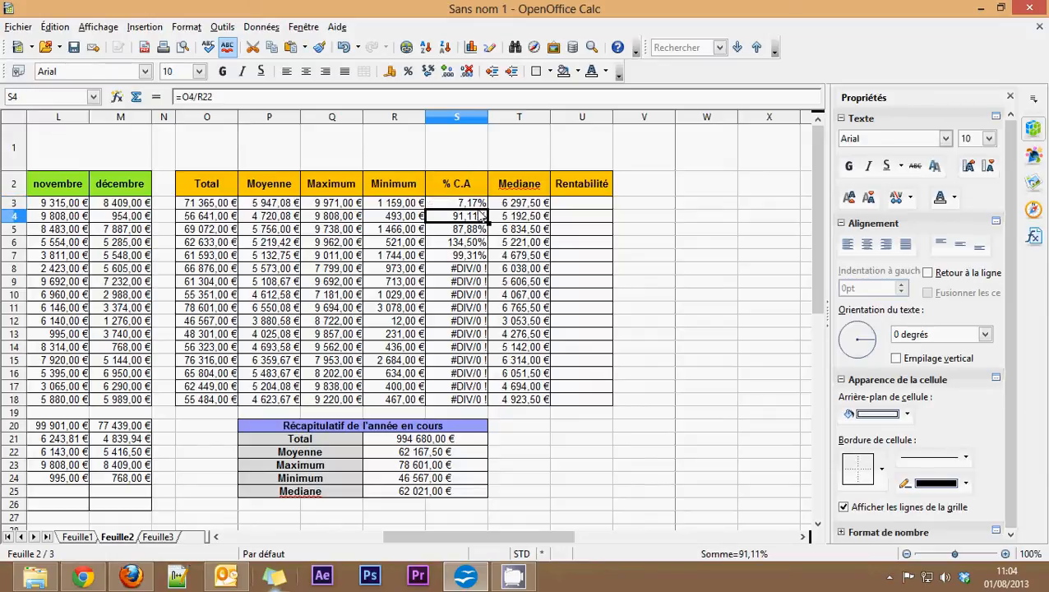
Fill the corrected % C.A formula from S3 down to S18
{"action": "left_click", "coordinate": [477, 203]}
{"action": "left_click_drag", "start_coordinate": [488, 209], "coordinate": [468, 403]}
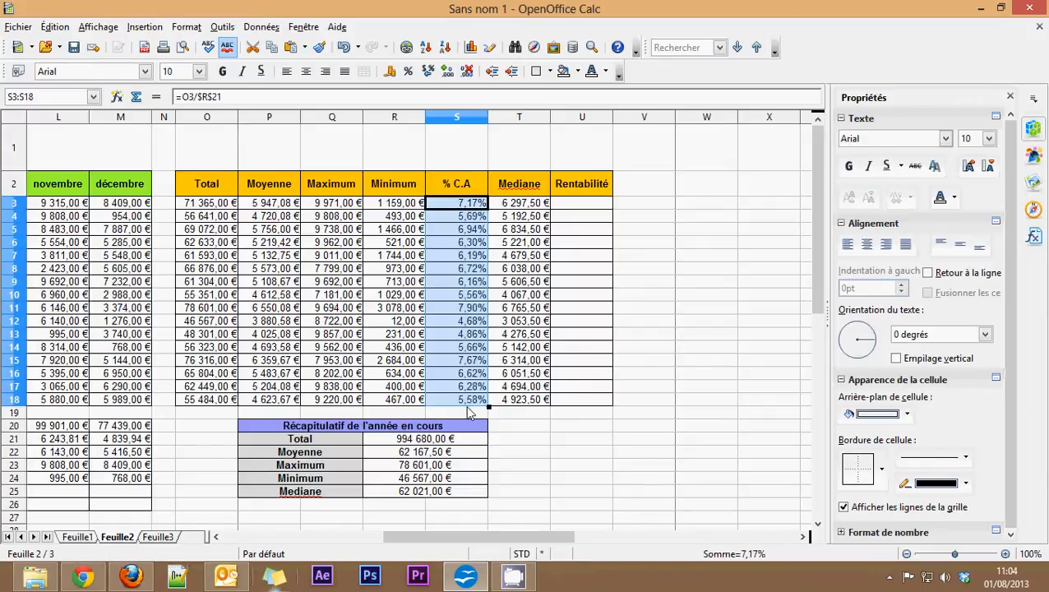
Examine the refilled formulas in S4, S5 and S6, checking their row total and annual total references
{"action": "left_click", "coordinate": [470, 218]}
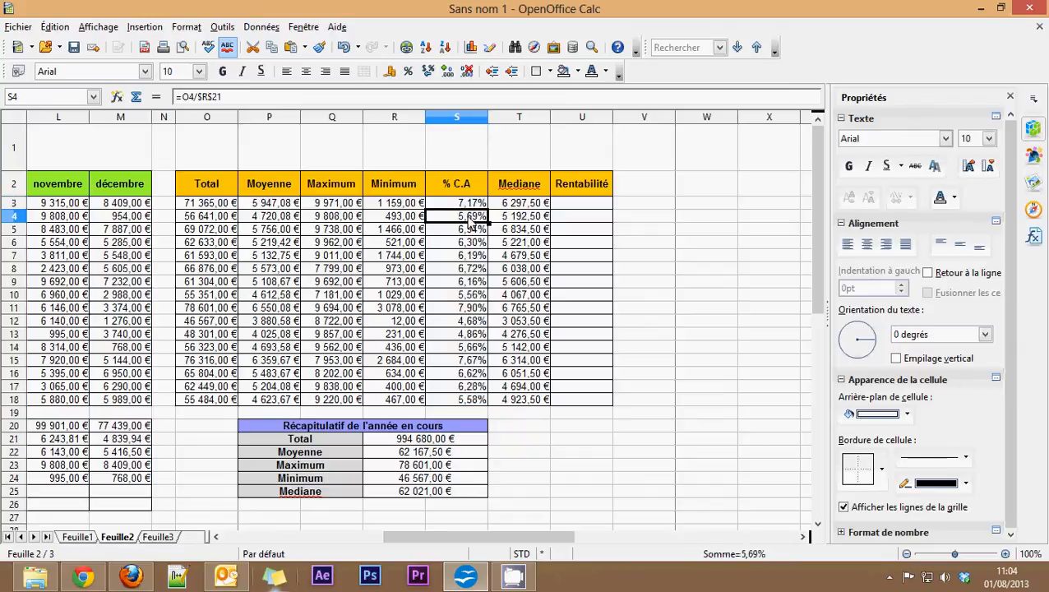
{"action": "double_click", "coordinate": [470, 218]}
{"action": "key", "text": "Return"}
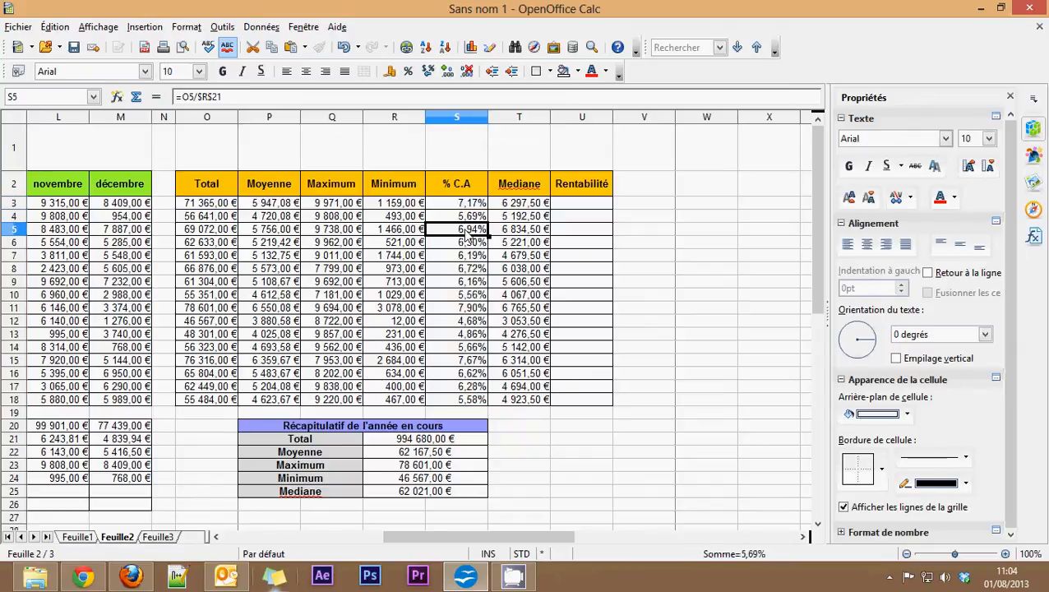
{"action": "double_click", "coordinate": [465, 230]}
{"action": "key", "text": "Escape"}
{"action": "double_click", "coordinate": [459, 243]}
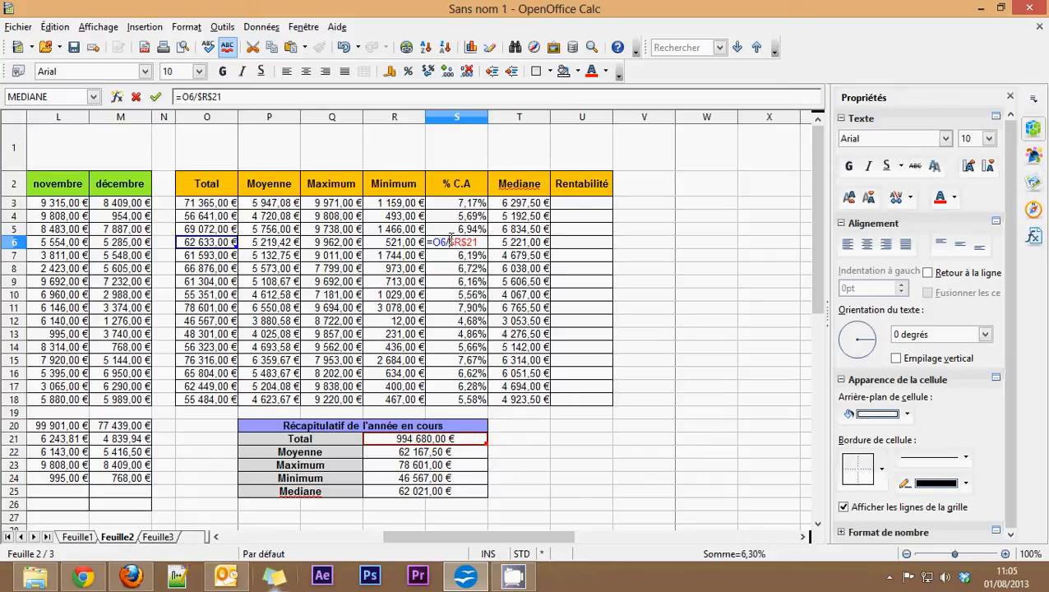
{"action": "left_click_drag", "start_coordinate": [449, 241], "coordinate": [463, 242]}
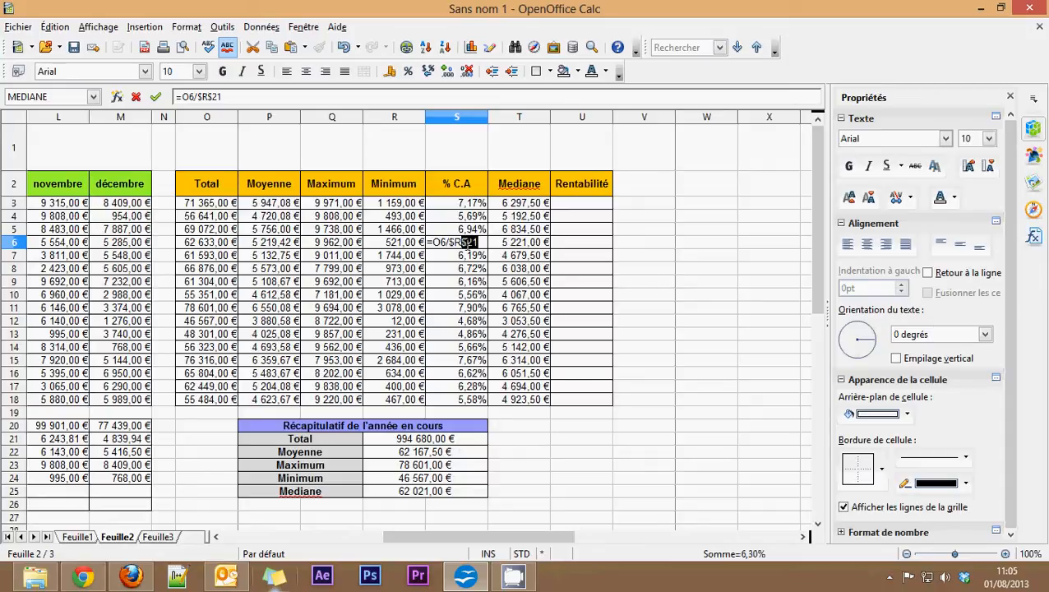
{"action": "left_click", "coordinate": [482, 242]}
{"action": "key", "text": "Escape"}
Start the January % C.A formula in B25, dividing the monthly total B20 by the annual total R21
{"action": "left_click_drag", "start_coordinate": [477, 536], "coordinate": [313, 537]}
{"action": "left_click", "coordinate": [115, 492]}
{"action": "scroll", "coordinate": [140, 475], "scroll_direction": "down", "scroll_amount": 2}
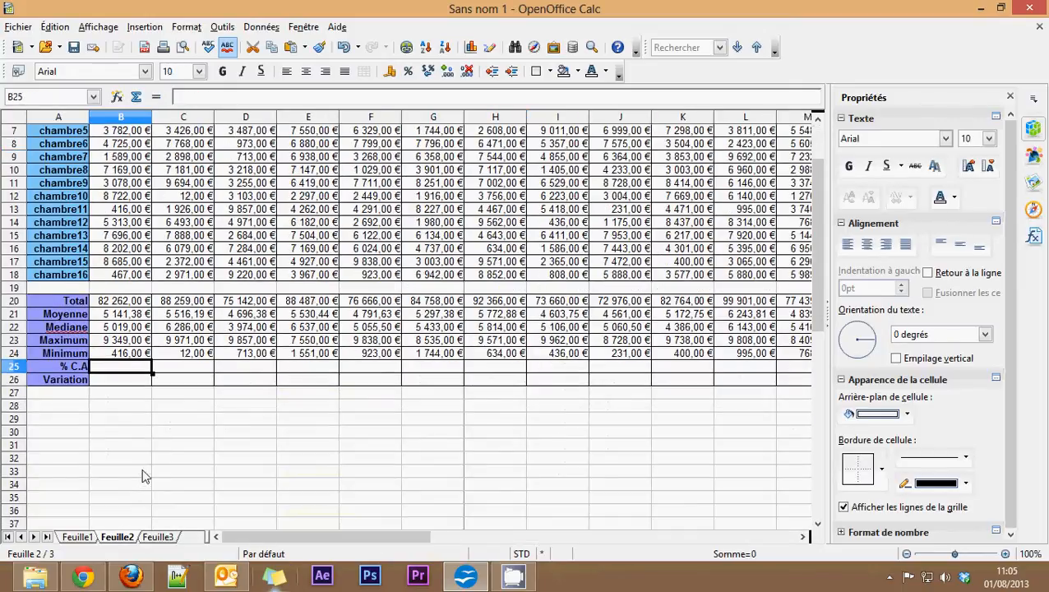
{"action": "scroll", "coordinate": [141, 393], "scroll_direction": "up", "scroll_amount": 2}
{"action": "scroll", "coordinate": [142, 392], "scroll_direction": "down", "scroll_amount": 1}
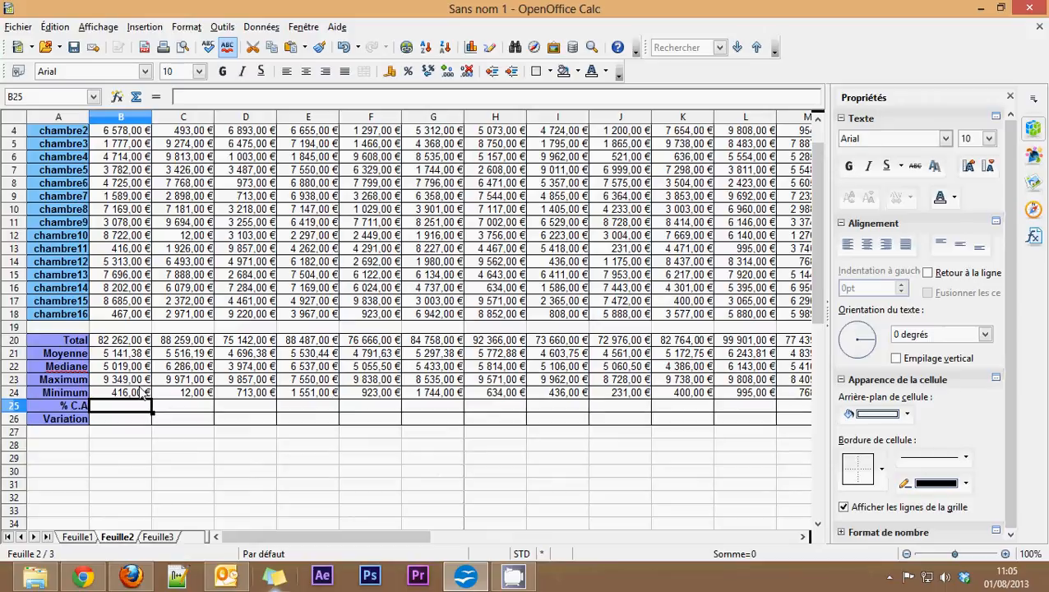
{"action": "type", "text": "="}
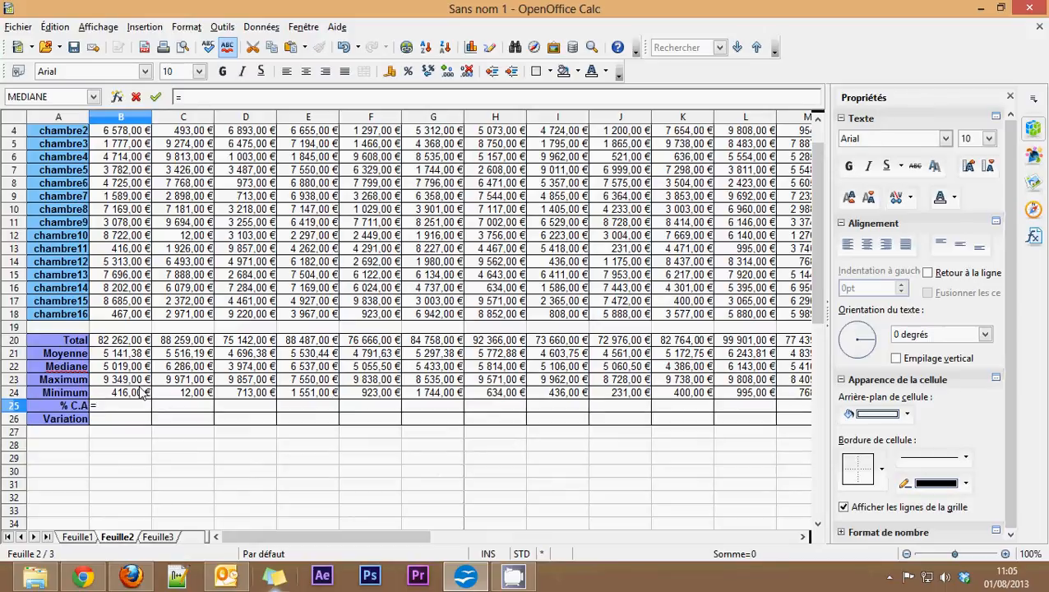
{"action": "left_click", "coordinate": [125, 342]}
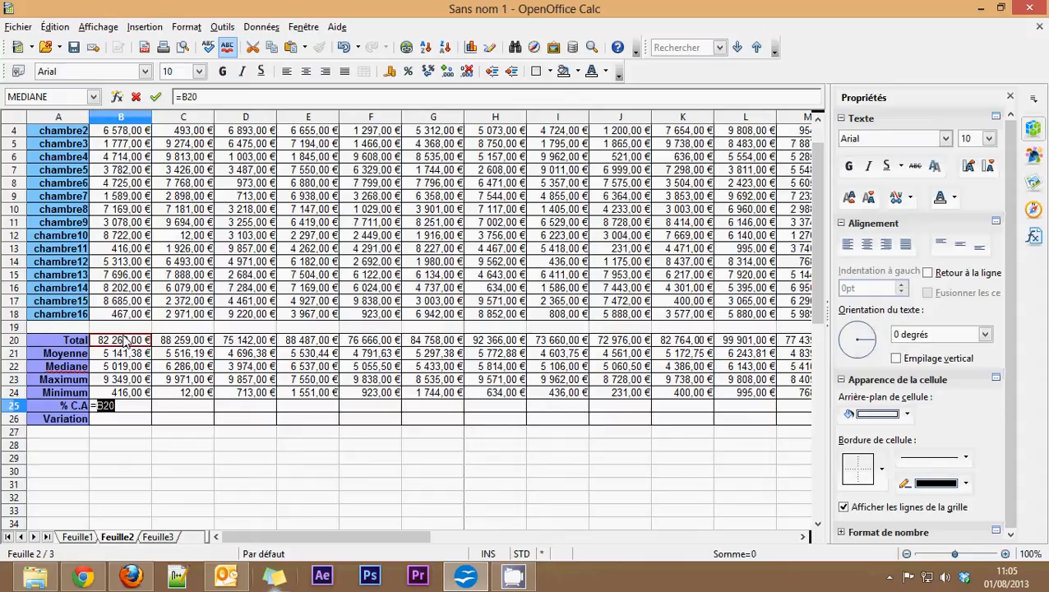
{"action": "scroll", "coordinate": [125, 342], "scroll_direction": "up", "scroll_amount": 1}
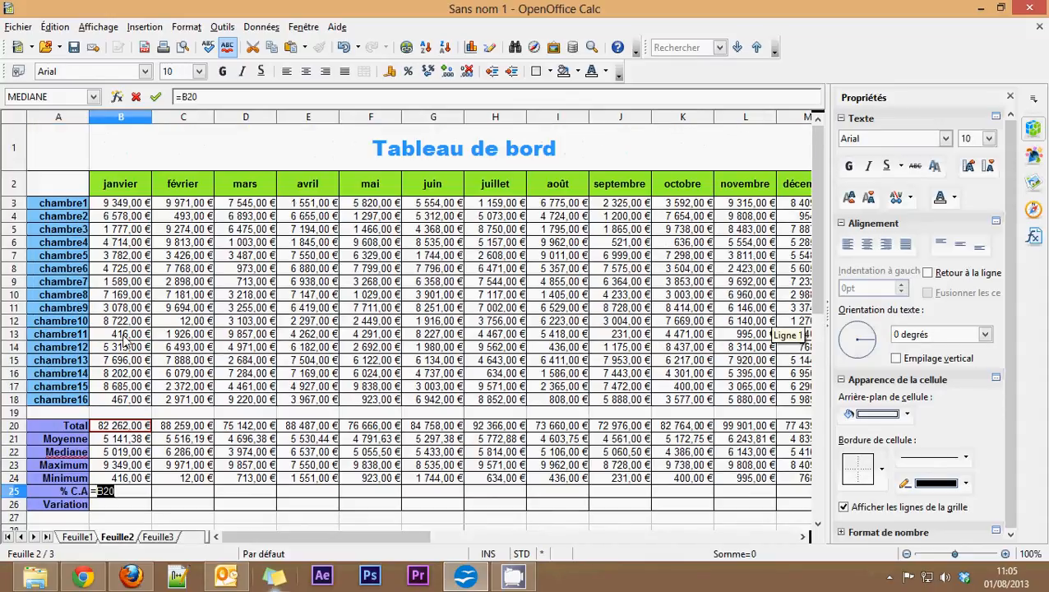
{"action": "type", "text": "/"}
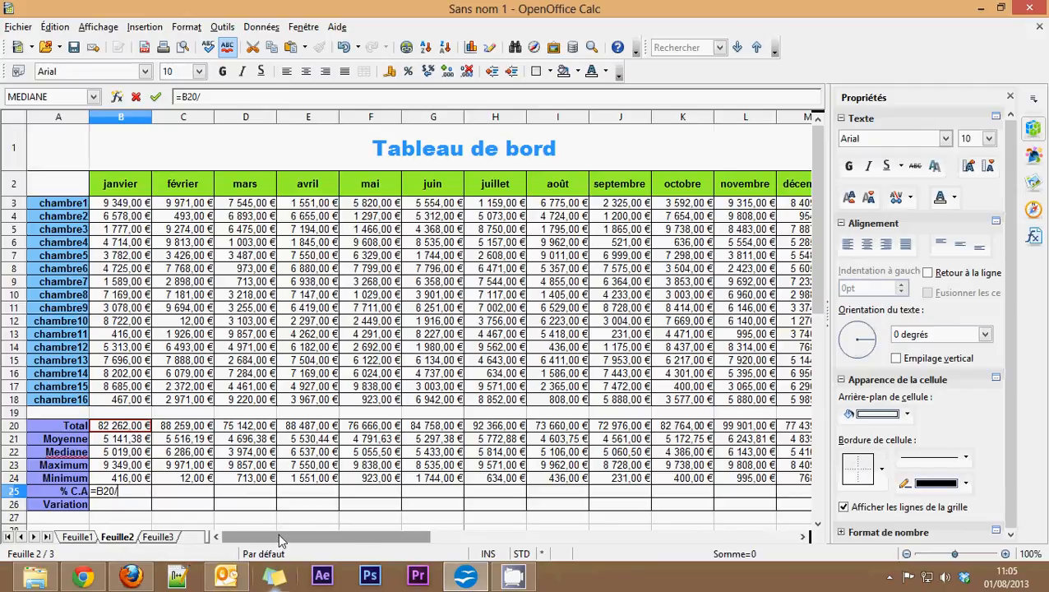
{"action": "left_click_drag", "start_coordinate": [278, 534], "coordinate": [301, 538]}
{"action": "left_click", "coordinate": [401, 442]}
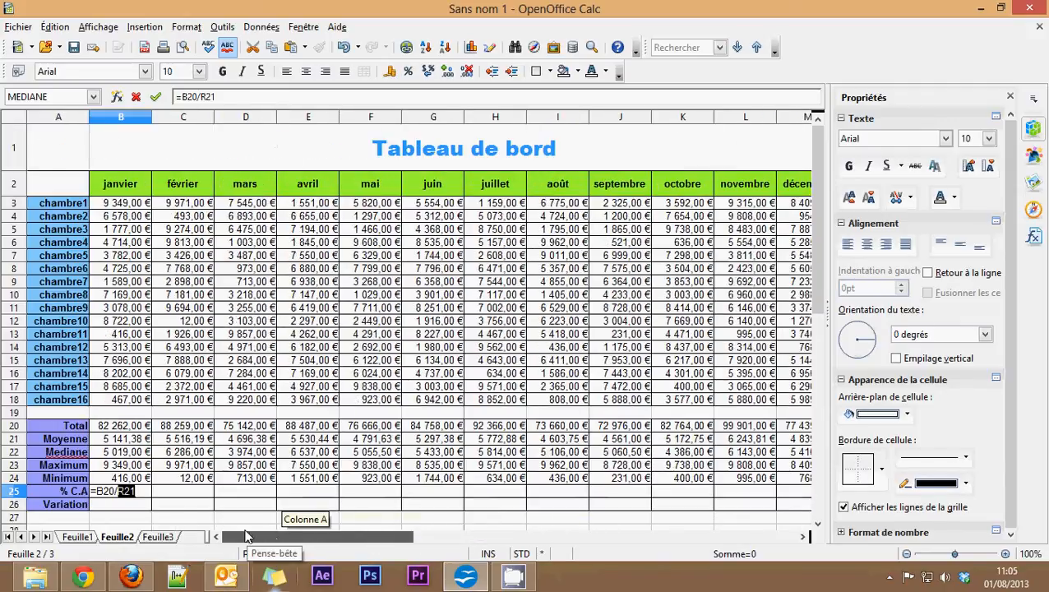
Make the R21 reference in B25's formula absolute and commit the formula as =B20/$R$21
{"action": "left_click", "coordinate": [121, 490]}
{"action": "type", "text": "$"}
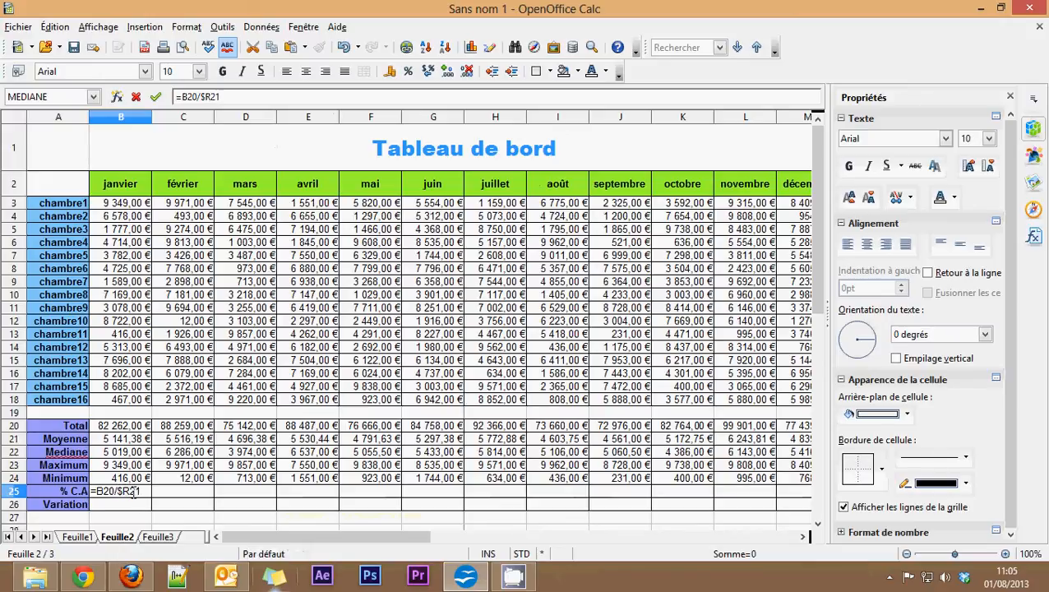
{"action": "left_click", "coordinate": [130, 491]}
{"action": "type", "text": "$"}
{"action": "key", "text": "Return"}
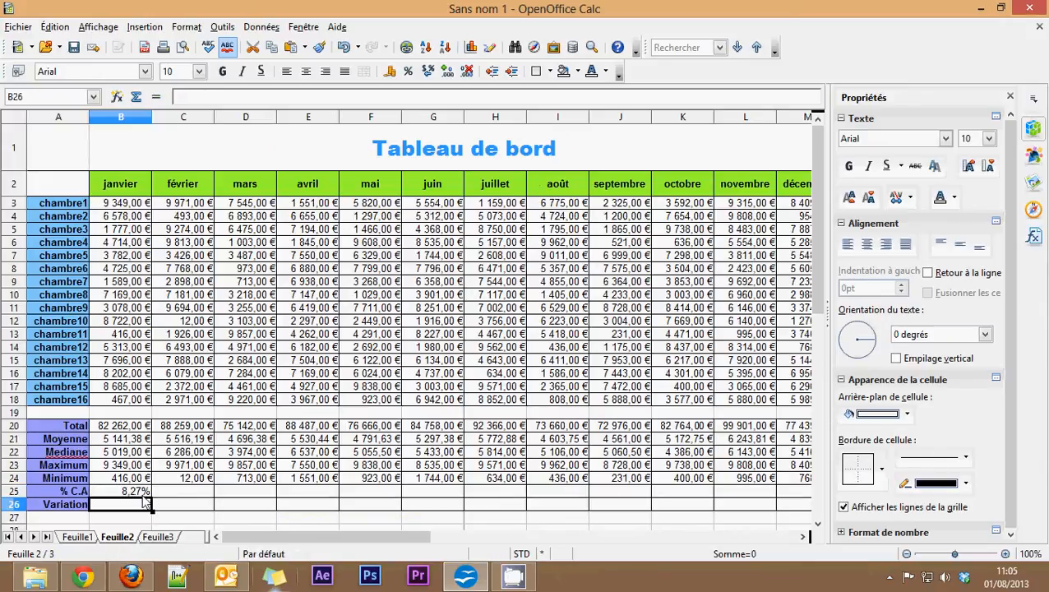
Fill the monthly % C.A formula from B25 across to M25 and review the filled row
{"action": "left_click", "coordinate": [121, 490]}
{"action": "left_click_drag", "start_coordinate": [151, 496], "coordinate": [625, 497]}
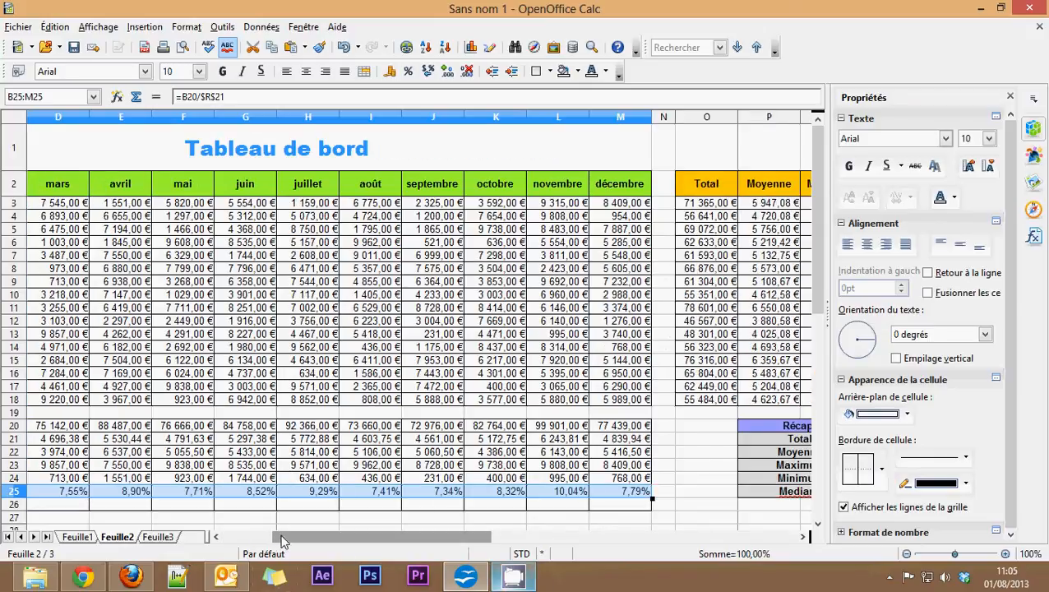
{"action": "left_click", "coordinate": [333, 504]}
{"action": "left_click_drag", "start_coordinate": [377, 538], "coordinate": [325, 538]}
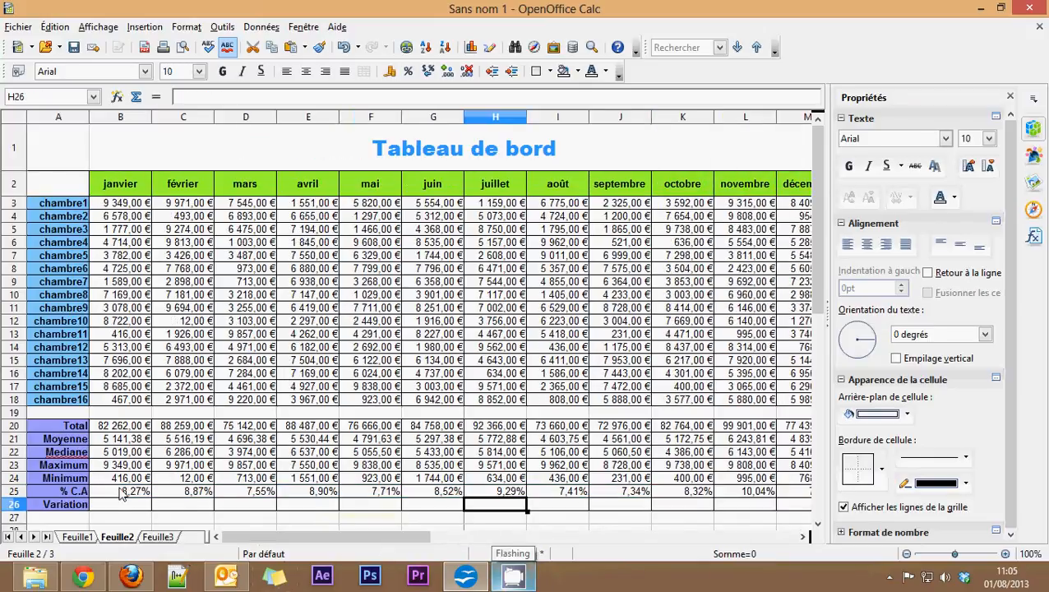
{"action": "left_click_drag", "start_coordinate": [123, 491], "coordinate": [682, 495]}
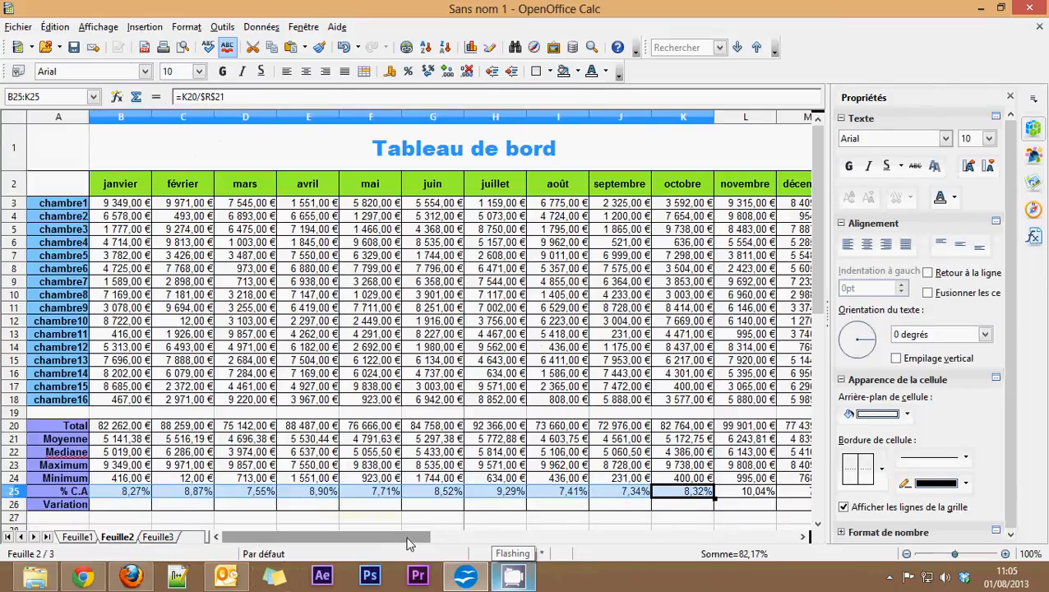
{"action": "left_click_drag", "start_coordinate": [408, 542], "coordinate": [117, 516]}
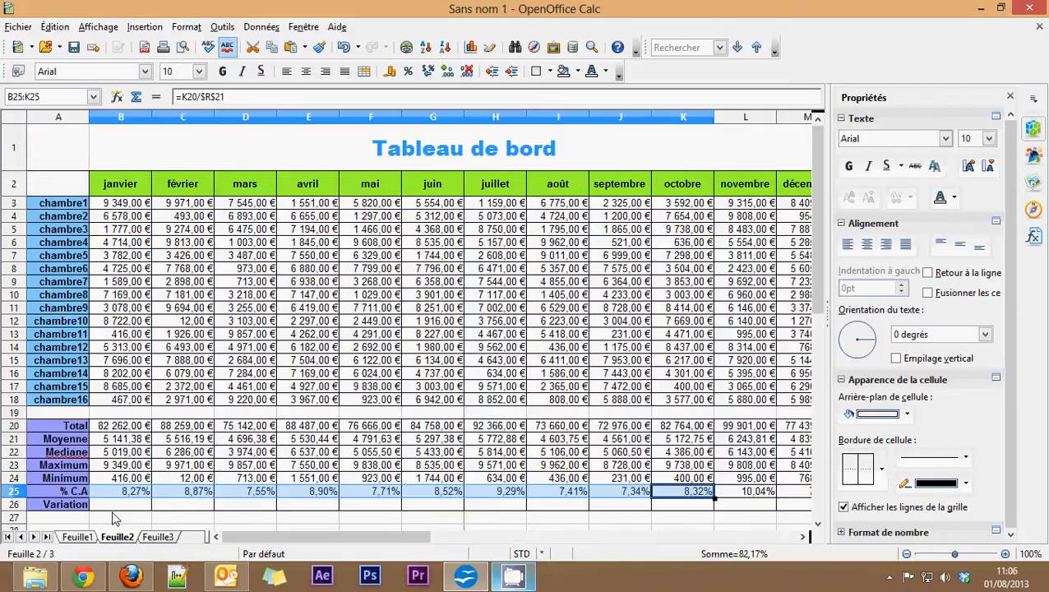
Black out January's Variation cell B26 with a black background
{"action": "left_click", "coordinate": [117, 514]}
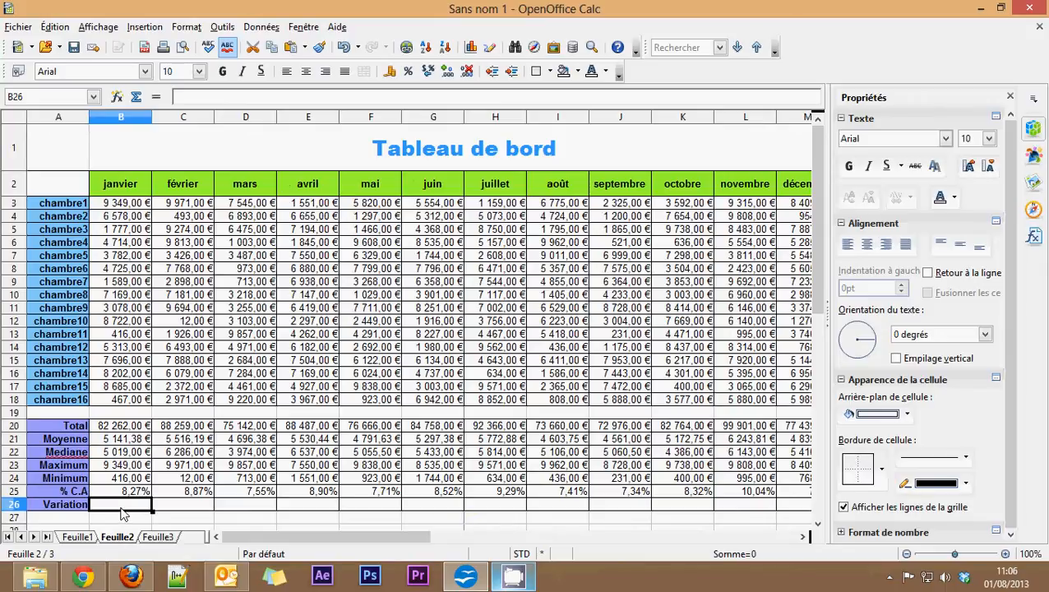
{"action": "left_click", "coordinate": [578, 72]}
{"action": "left_click", "coordinate": [701, 114]}
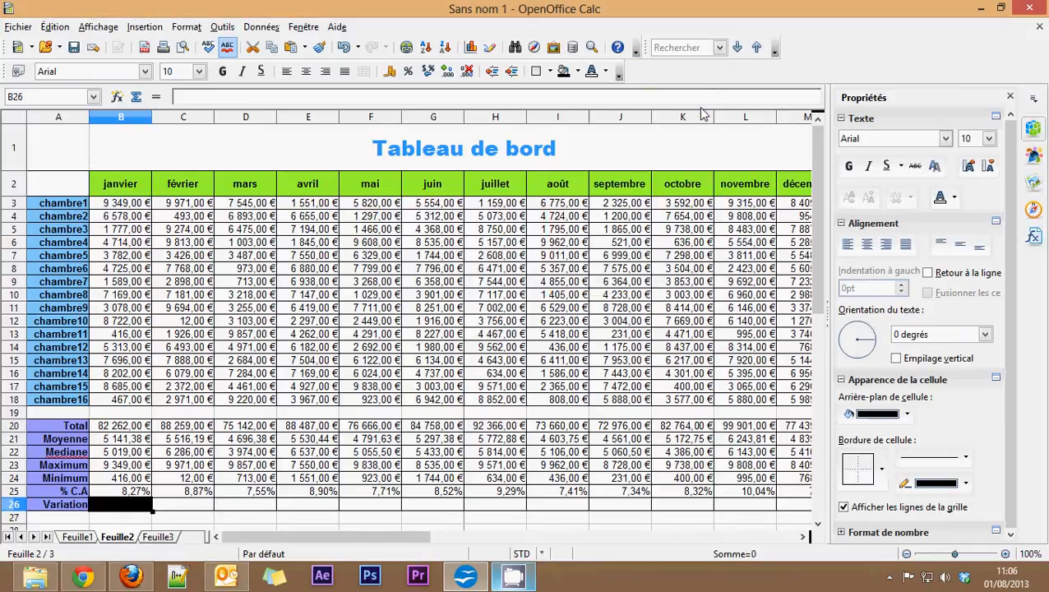
{"action": "left_click", "coordinate": [205, 508]}
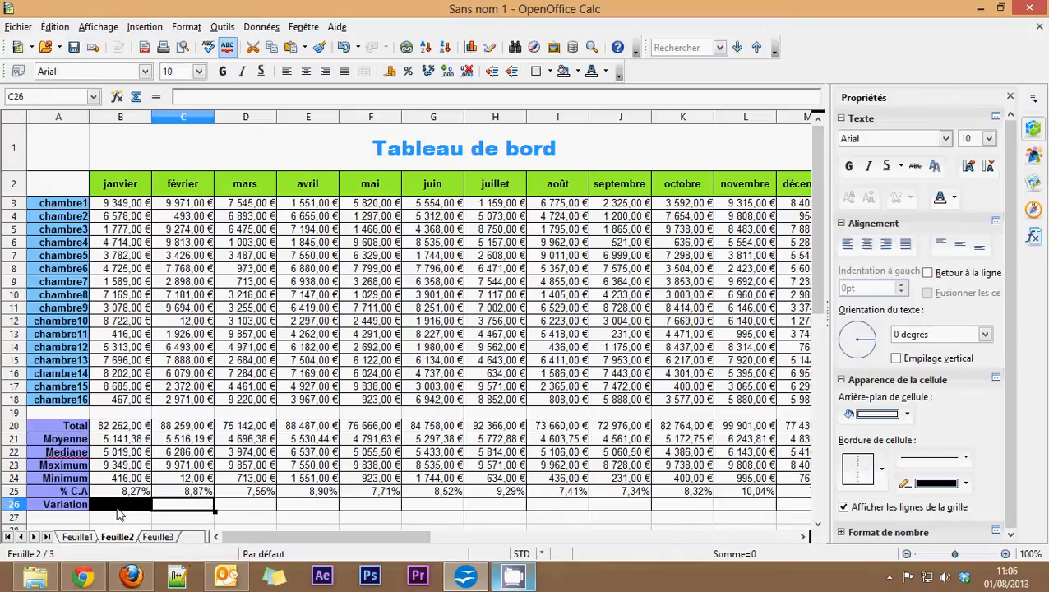
Examine the monthly totals in row 20, comparing each month with the previous one, especially January with February
{"action": "left_click", "coordinate": [110, 427]}
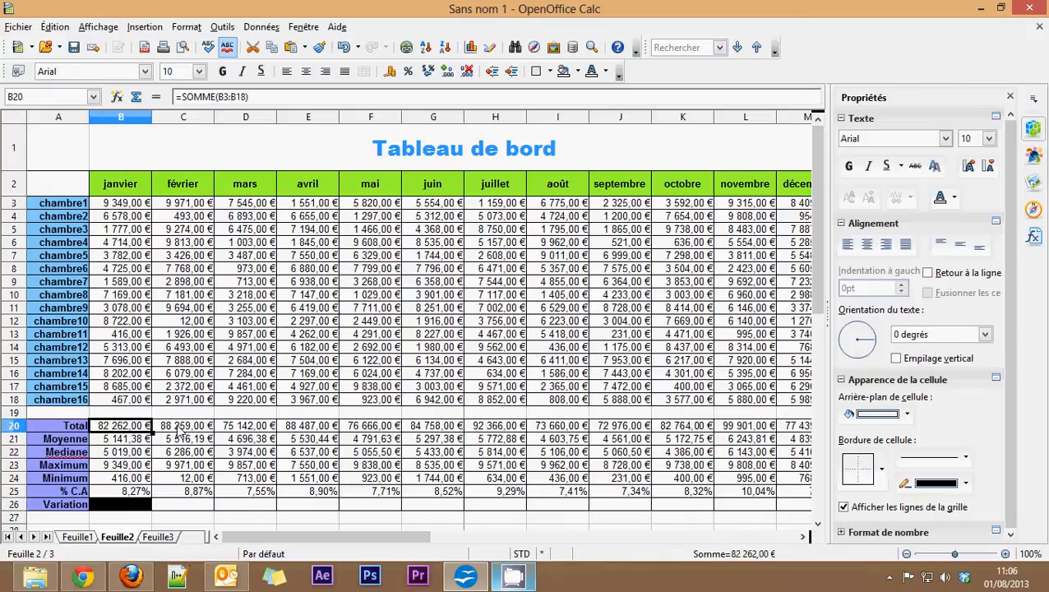
{"action": "left_click", "coordinate": [177, 426]}
{"action": "left_click", "coordinate": [145, 425]}
{"action": "left_click", "coordinate": [177, 427]}
{"action": "left_click", "coordinate": [244, 426]}
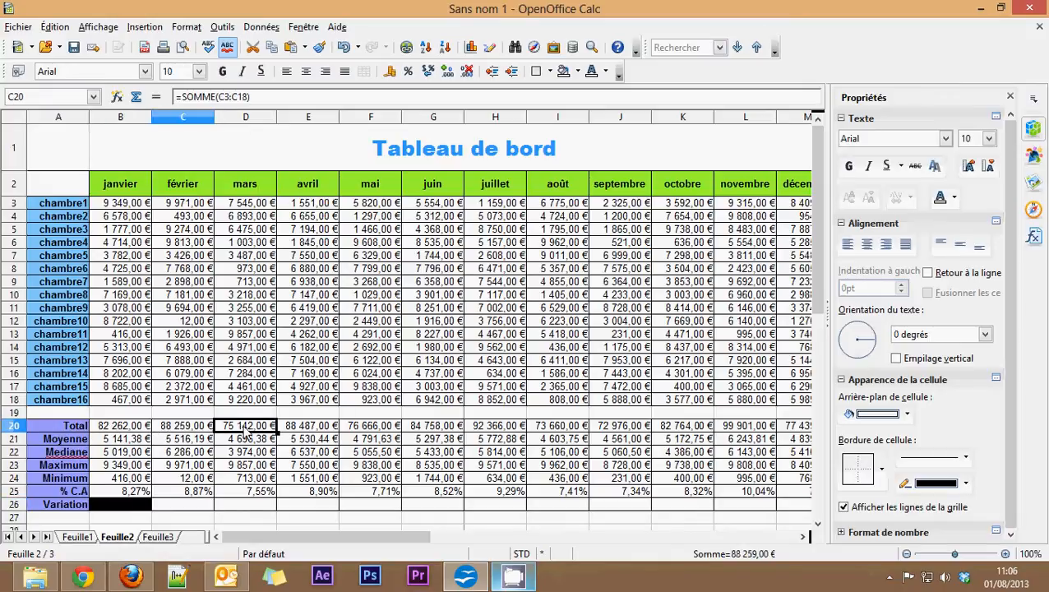
{"action": "left_click", "coordinate": [302, 429]}
{"action": "left_click", "coordinate": [384, 428]}
{"action": "left_click", "coordinate": [123, 427]}
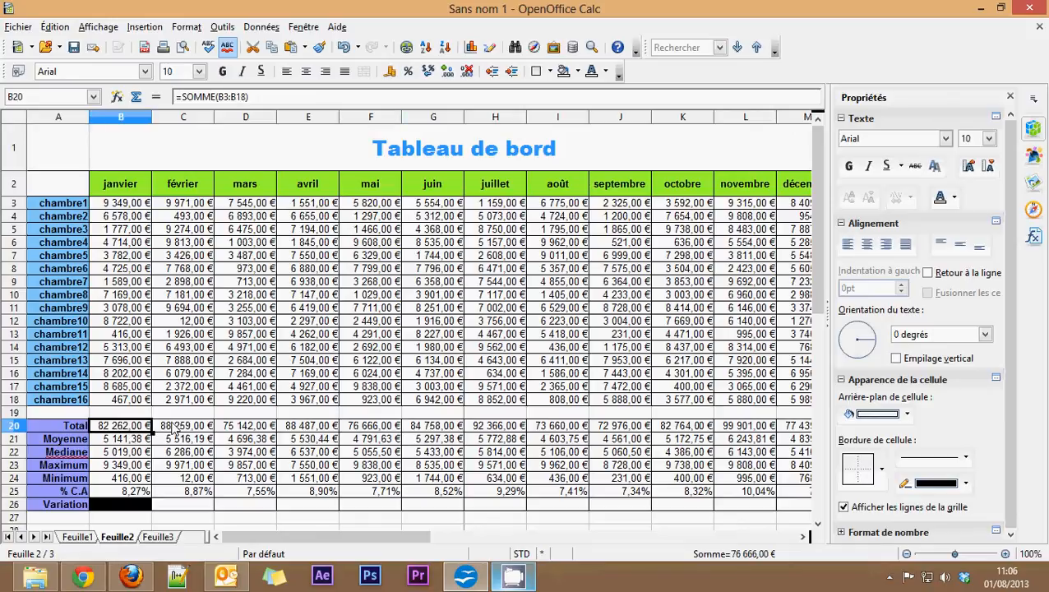
{"action": "left_click", "coordinate": [175, 427]}
{"action": "left_click", "coordinate": [127, 426]}
{"action": "left_click", "coordinate": [177, 427]}
{"action": "left_click", "coordinate": [249, 426]}
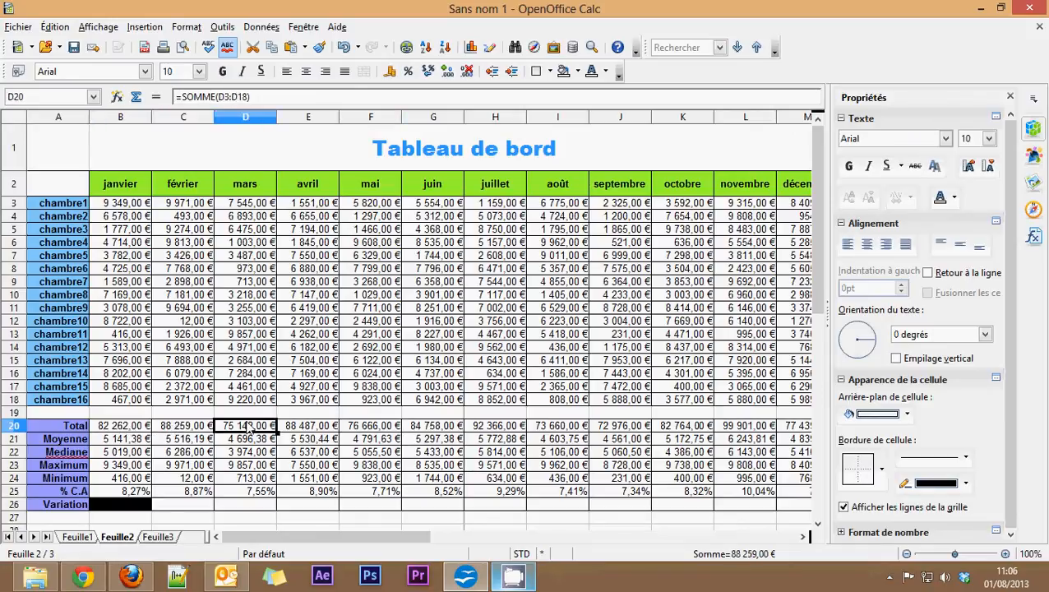
{"action": "left_click", "coordinate": [124, 428]}
{"action": "left_click", "coordinate": [182, 427]}
{"action": "left_click", "coordinate": [114, 430]}
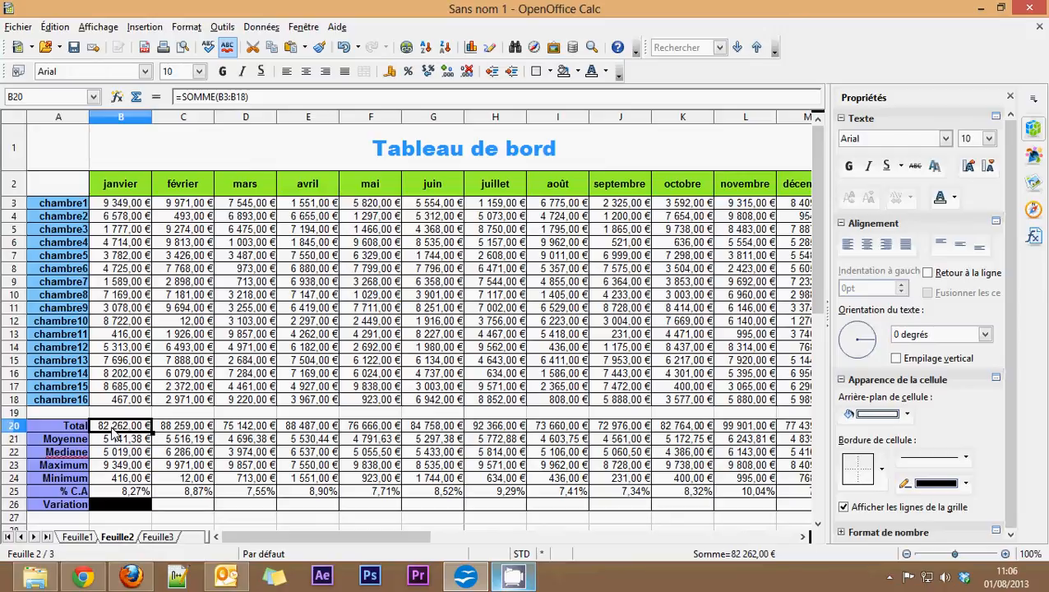
{"action": "left_click", "coordinate": [185, 428]}
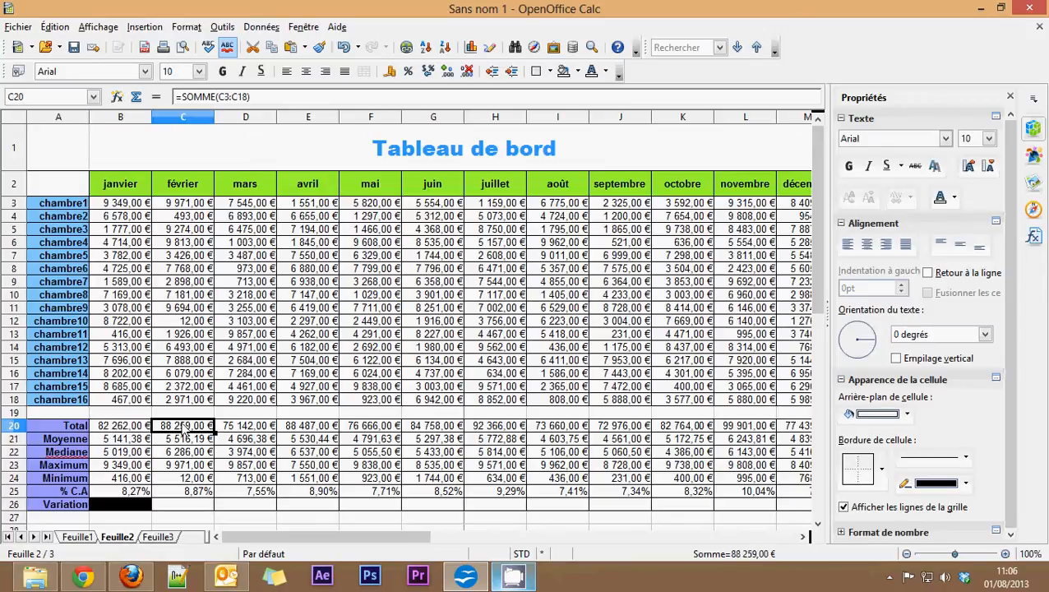
Compare February's total in C20 with January's total in B20
{"action": "left_click", "coordinate": [119, 429]}
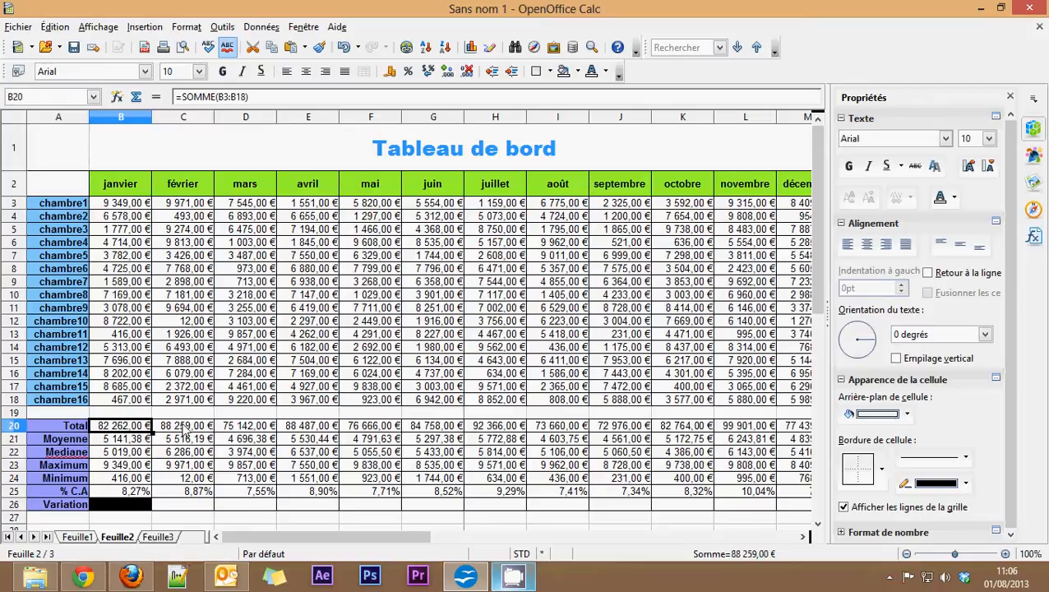
{"action": "left_click", "coordinate": [184, 429]}
{"action": "left_click", "coordinate": [136, 427]}
{"action": "left_click", "coordinate": [168, 427]}
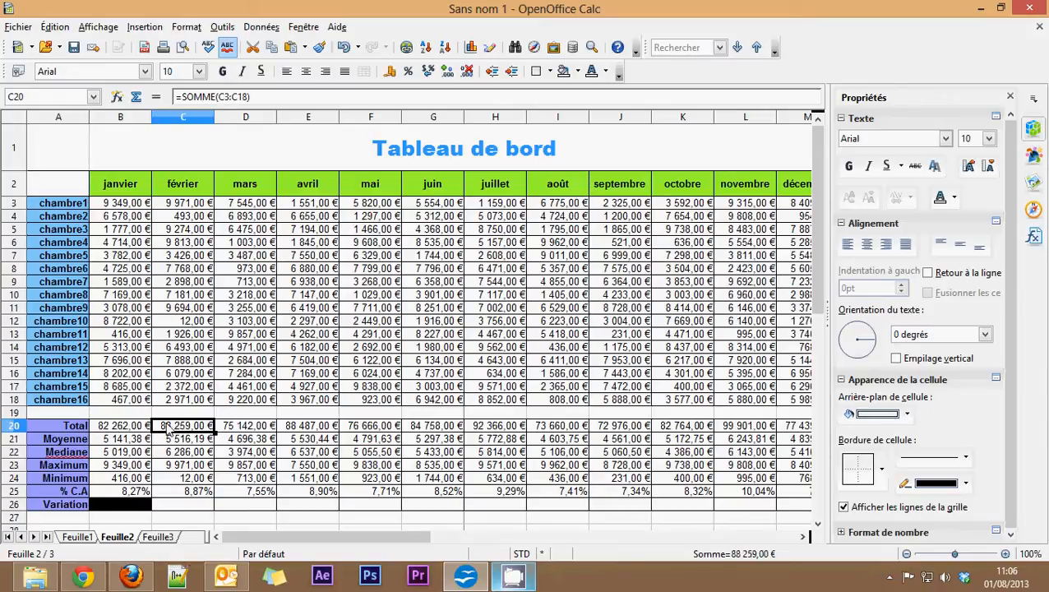
Enter the formula =C20-B20 in February's Variation cell C26 to subtract January's total from February's
{"action": "left_click", "coordinate": [170, 508]}
{"action": "type", "text": "="}
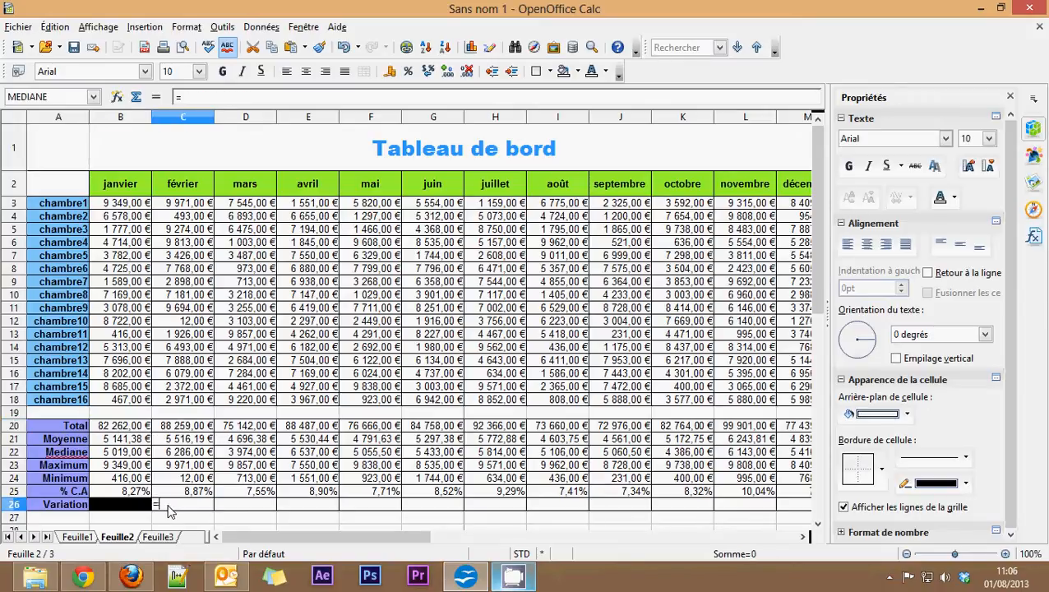
{"action": "left_click", "coordinate": [188, 427]}
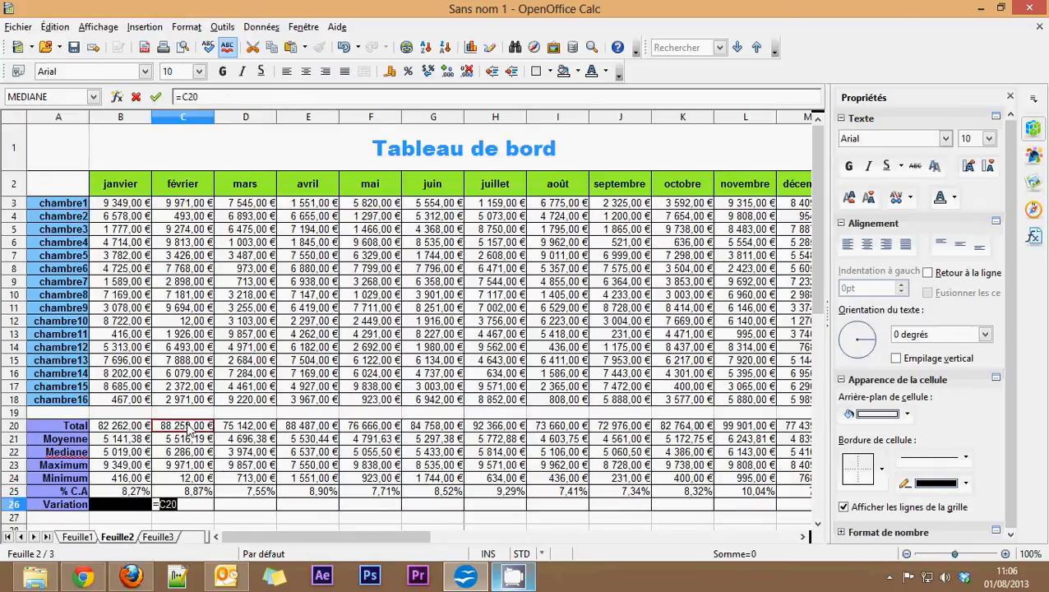
{"action": "type", "text": "-"}
{"action": "left_click", "coordinate": [118, 426]}
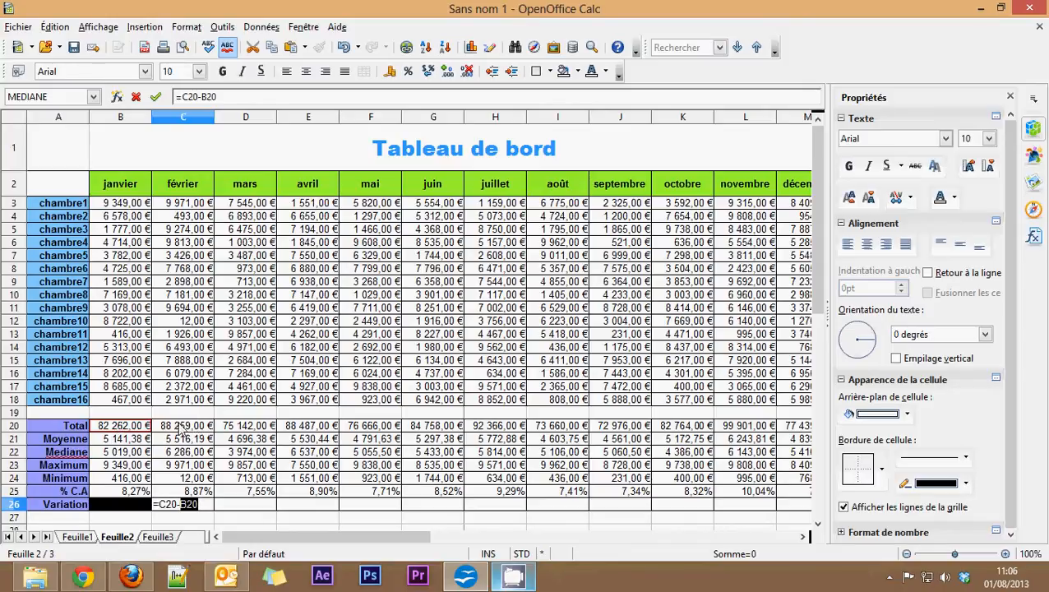
{"action": "type", "text": "-"}
{"action": "left_click_drag", "start_coordinate": [209, 504], "coordinate": [156, 504]}
{"action": "left_click", "coordinate": [156, 503]}
{"action": "key", "text": "Return"}
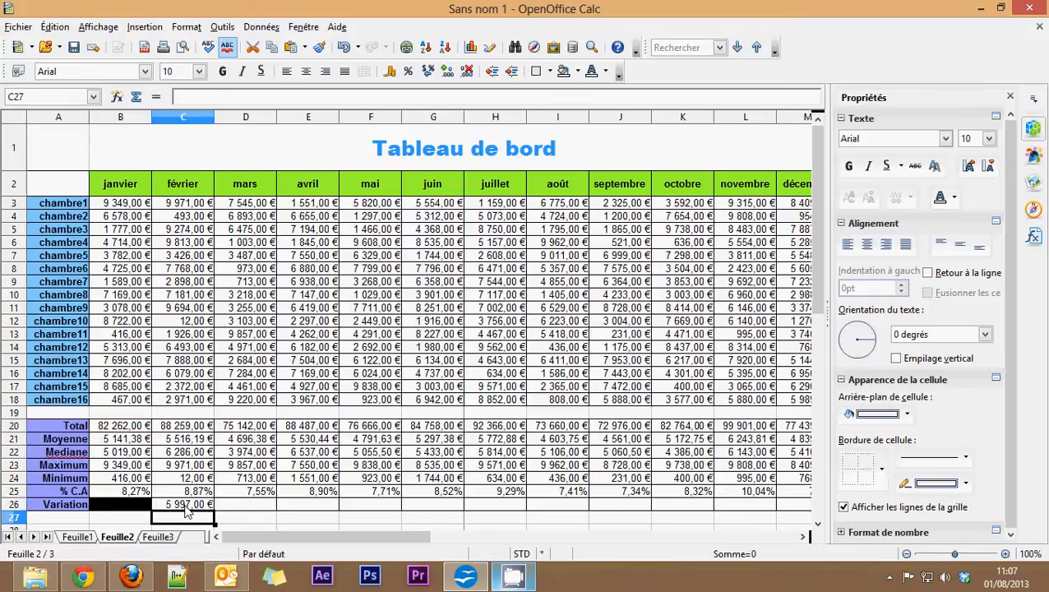
Fill February's Variation formula from C26 across to December in M26
{"action": "left_click", "coordinate": [185, 506]}
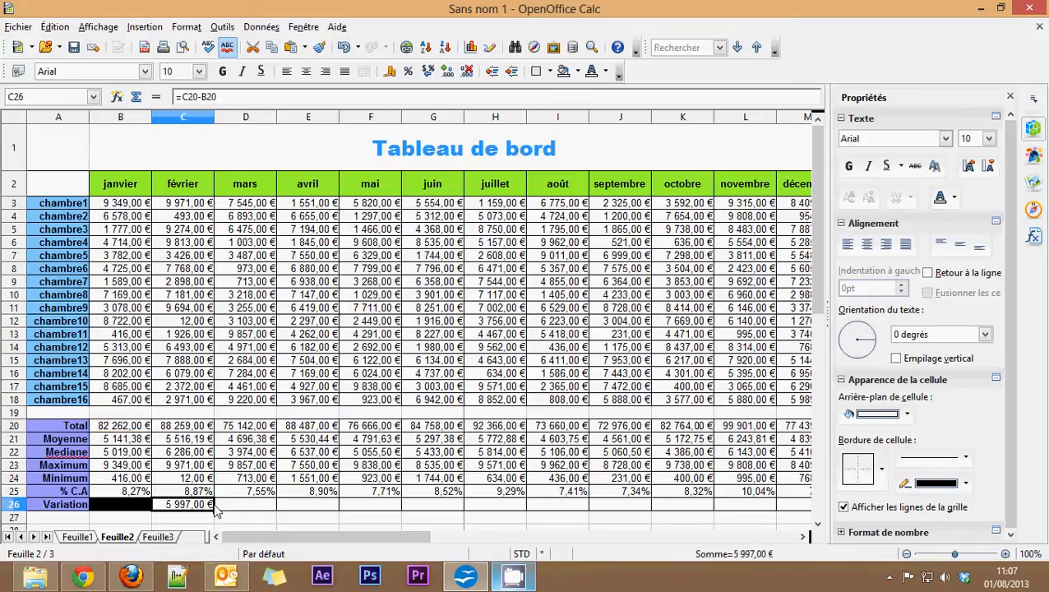
{"action": "left_click_drag", "start_coordinate": [215, 510], "coordinate": [495, 511]}
{"action": "left_click_drag", "start_coordinate": [411, 536], "coordinate": [329, 538]}
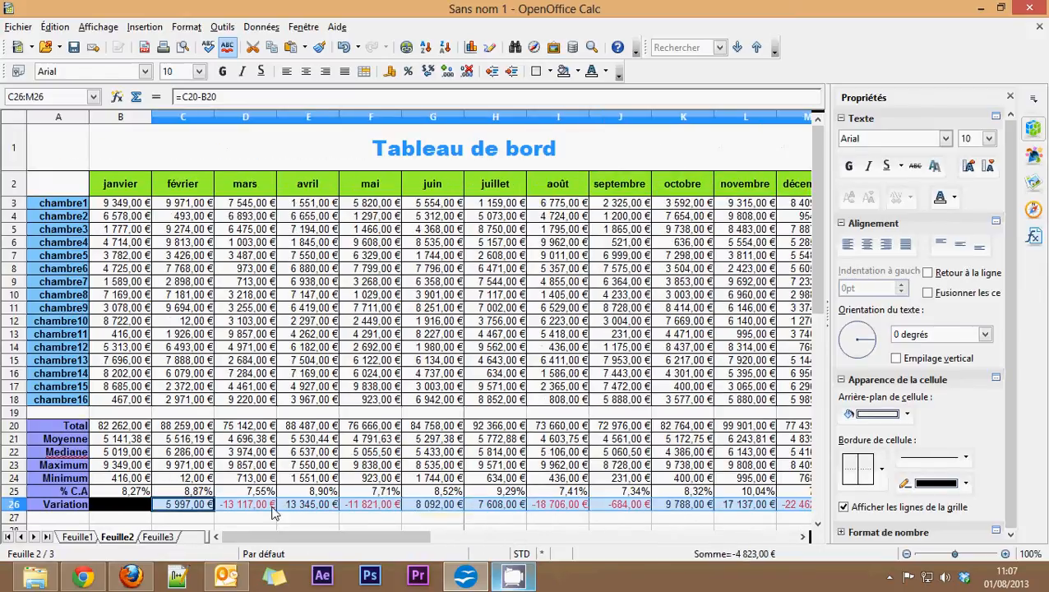
Review the Variation row through December, checking the formulas and values for March in D26 and May in F26
{"action": "left_click", "coordinate": [153, 512]}
{"action": "left_click", "coordinate": [243, 509]}
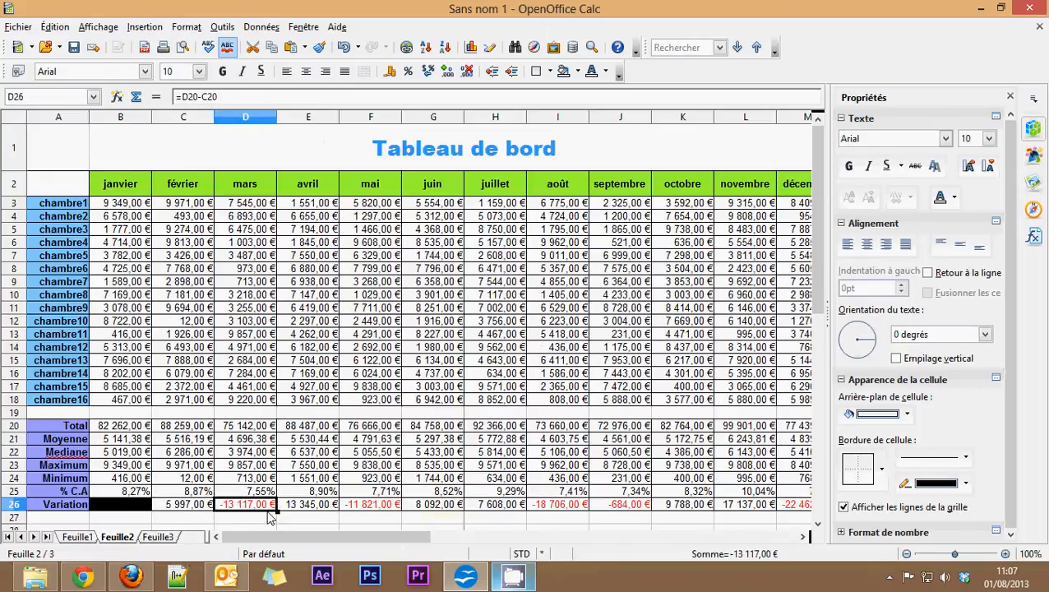
{"action": "left_click", "coordinate": [373, 504]}
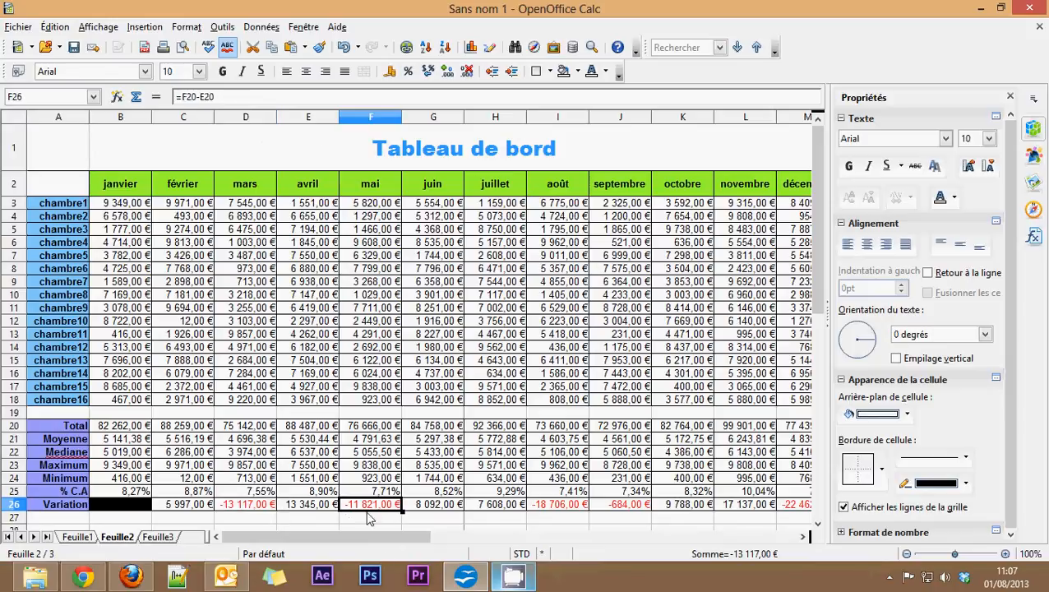
{"action": "left_click_drag", "start_coordinate": [392, 543], "coordinate": [428, 542]}
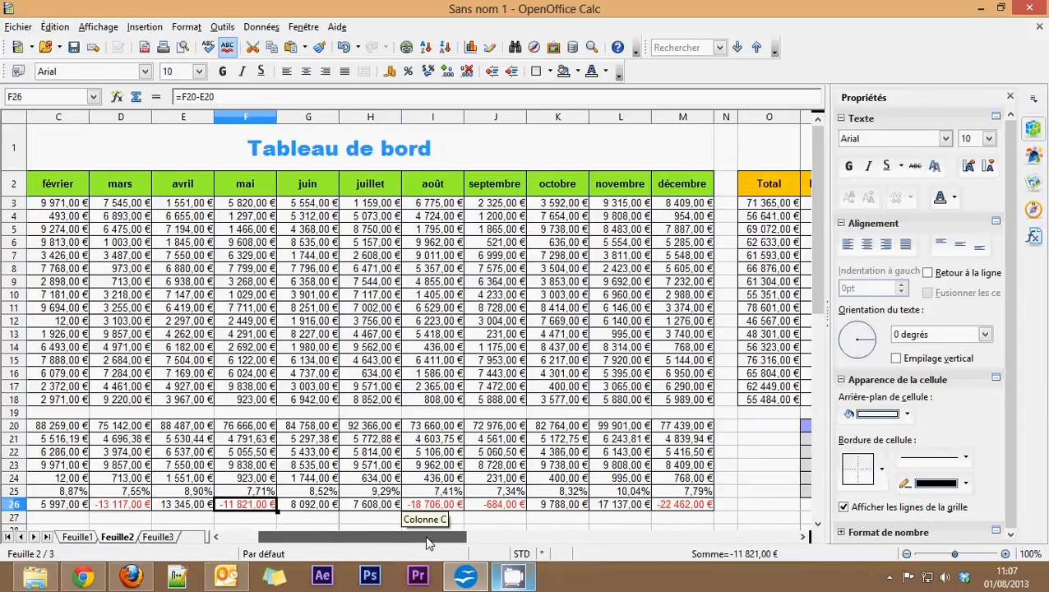
{"action": "left_click_drag", "start_coordinate": [427, 542], "coordinate": [389, 543]}
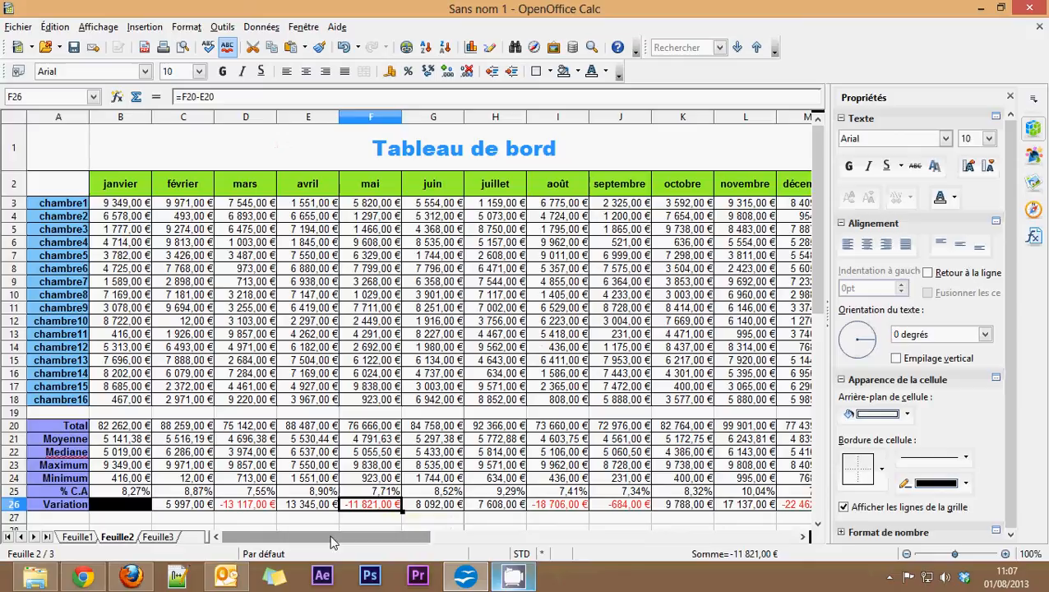
{"action": "left_click", "coordinate": [247, 504]}
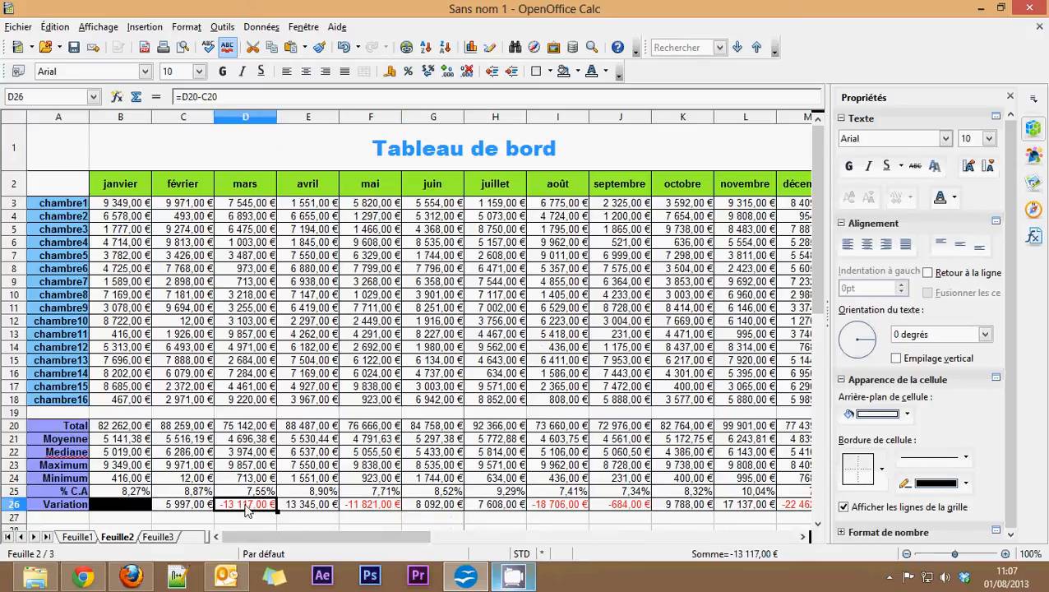
{"action": "left_click_drag", "start_coordinate": [251, 533], "coordinate": [233, 544]}
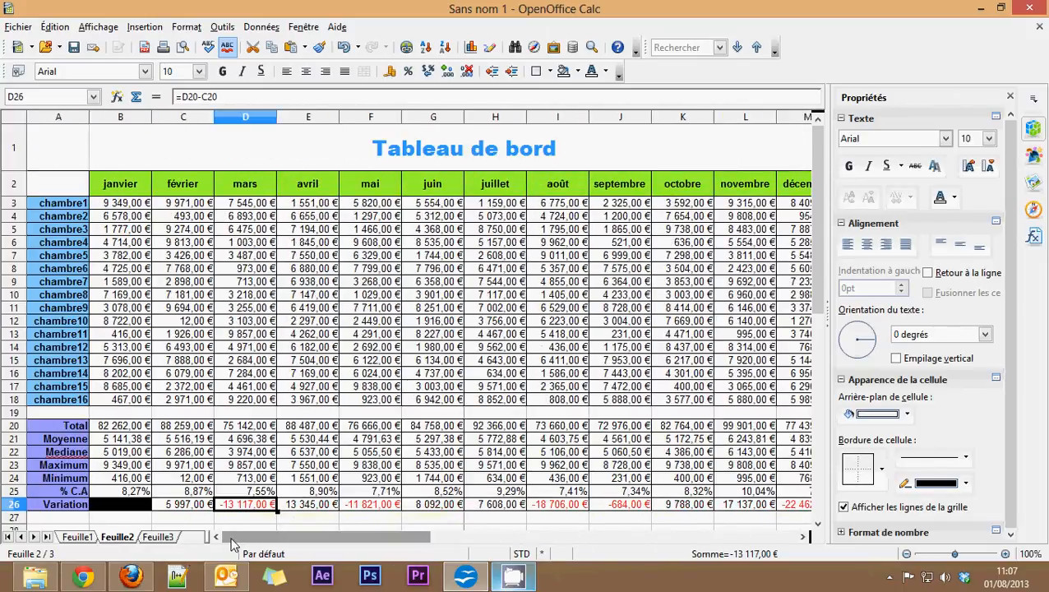